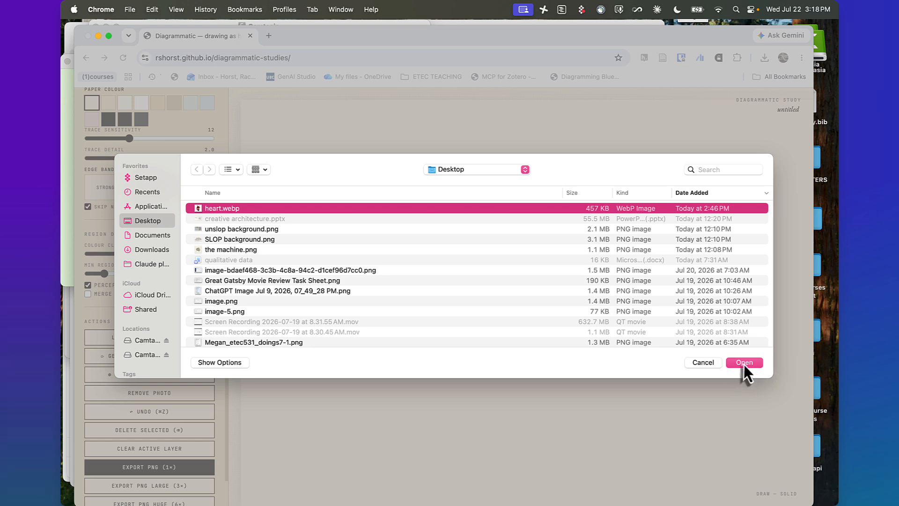
# - Load the heart.webp photo onto a portrait 1100×1600 canvas and title the study "heart diagram"
pyautogui.click(744, 363)
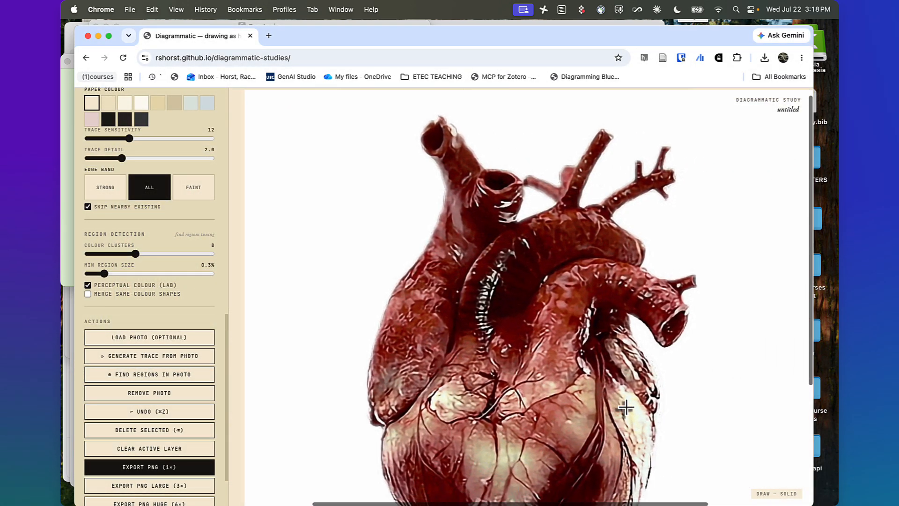
pyautogui.scroll(10, 167, 394)
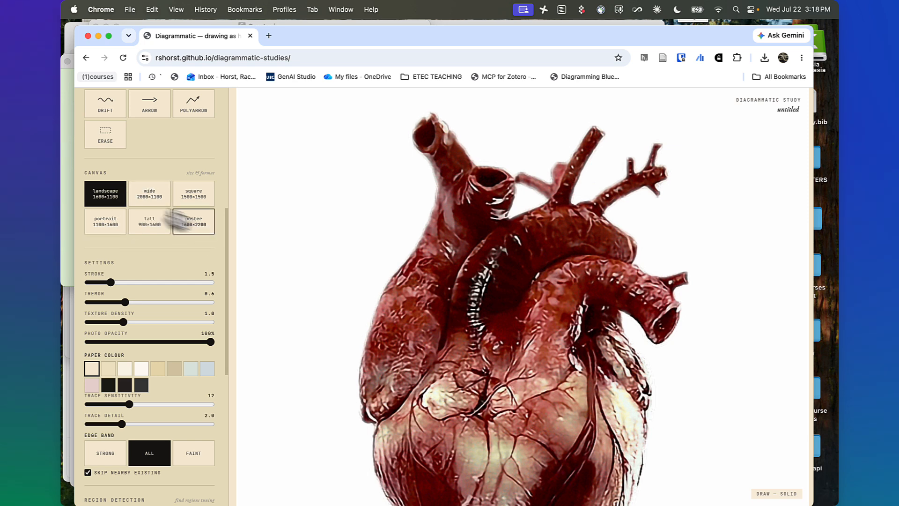
pyautogui.click(106, 225)
pyautogui.scroll(-10, 467, 336)
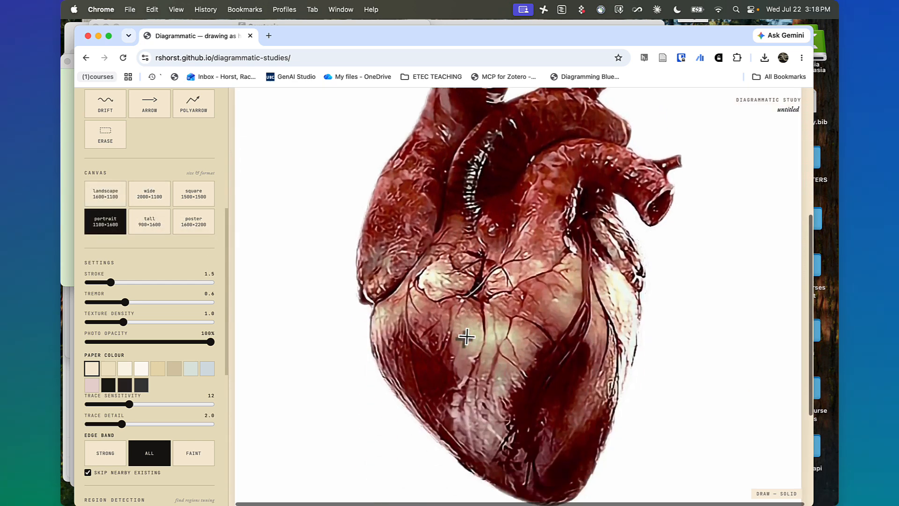
pyautogui.scroll(10, 467, 336)
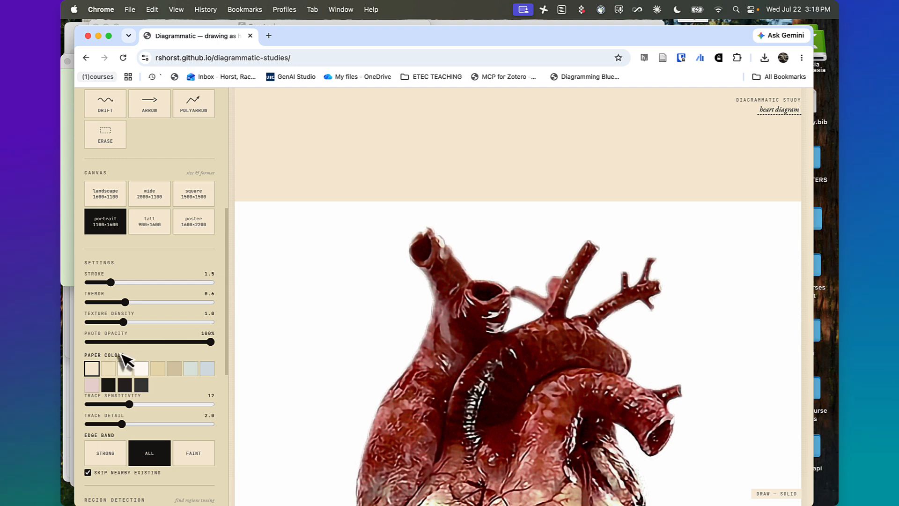
# - Lower the colour clusters and raise the minimum region size for region detection
pyautogui.scroll(-1, 288, 350)
pyautogui.scroll(-5, 125, 420)
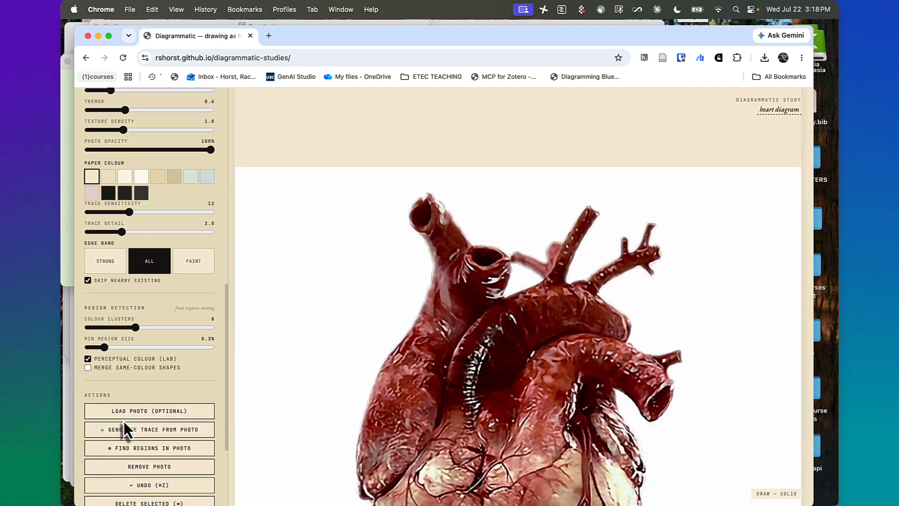
pyautogui.scroll(-1, 124, 421)
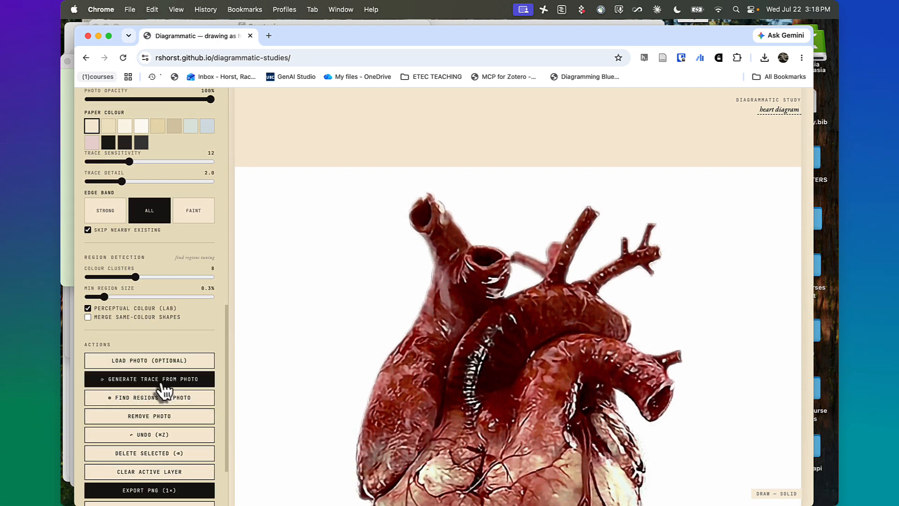
pyautogui.scroll(-2, 356, 412)
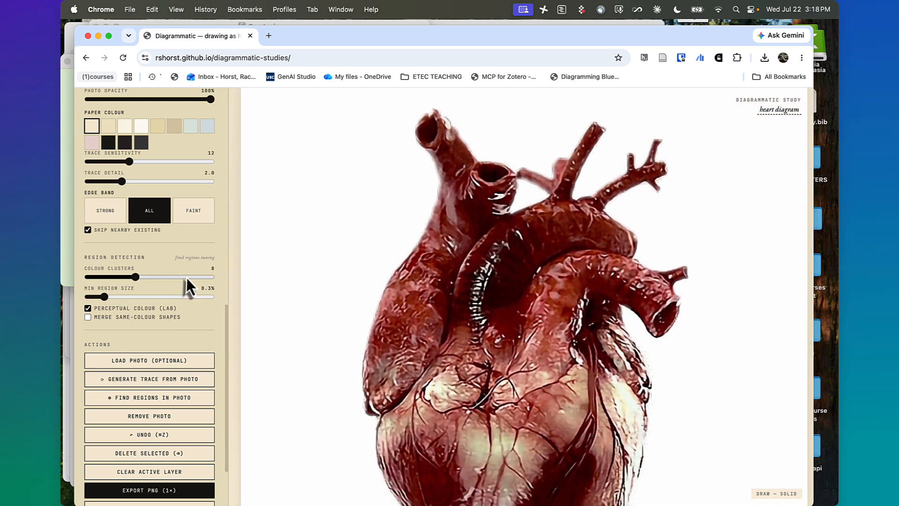
pyautogui.click(181, 277)
pyautogui.moveTo(181, 277); pyautogui.dragTo(108, 277)
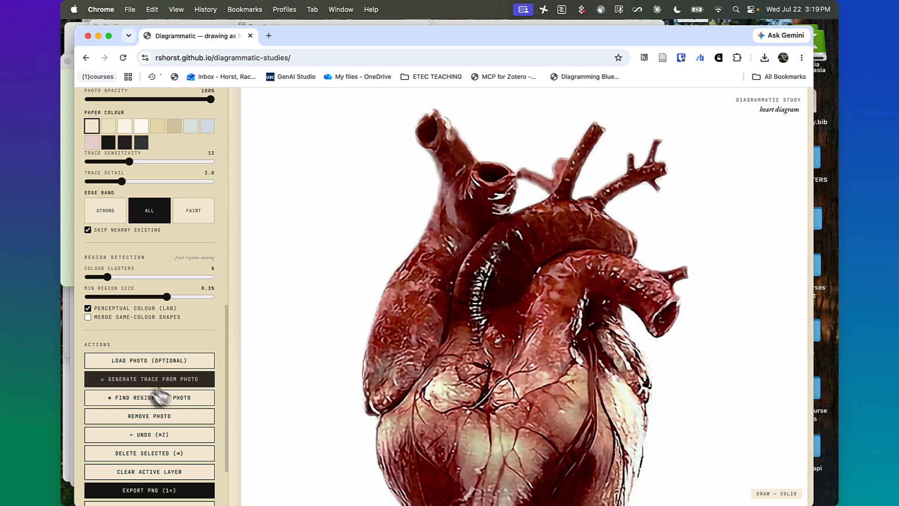
# - Generate a line trace from the heart photo and reduce the photo opacity to 20%
pyautogui.scroll(-1, 172, 322)
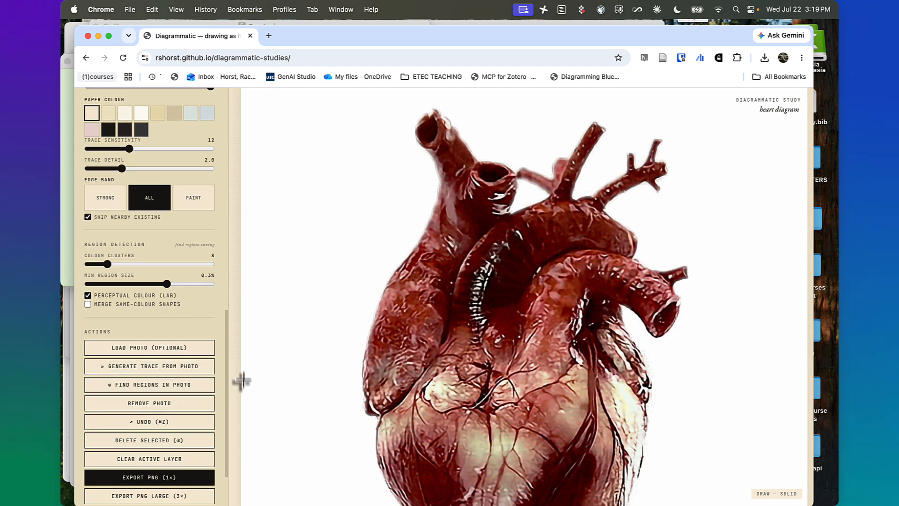
pyautogui.click(146, 370)
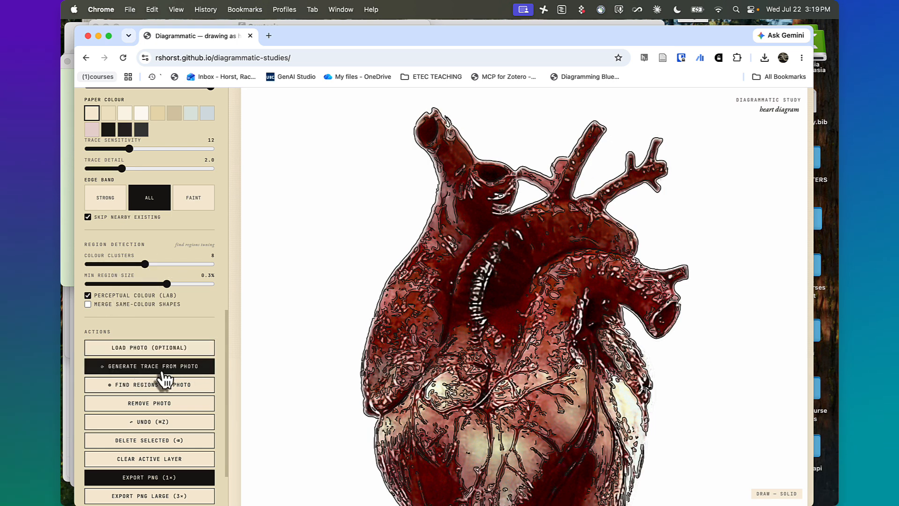
pyautogui.scroll(2, 294, 334)
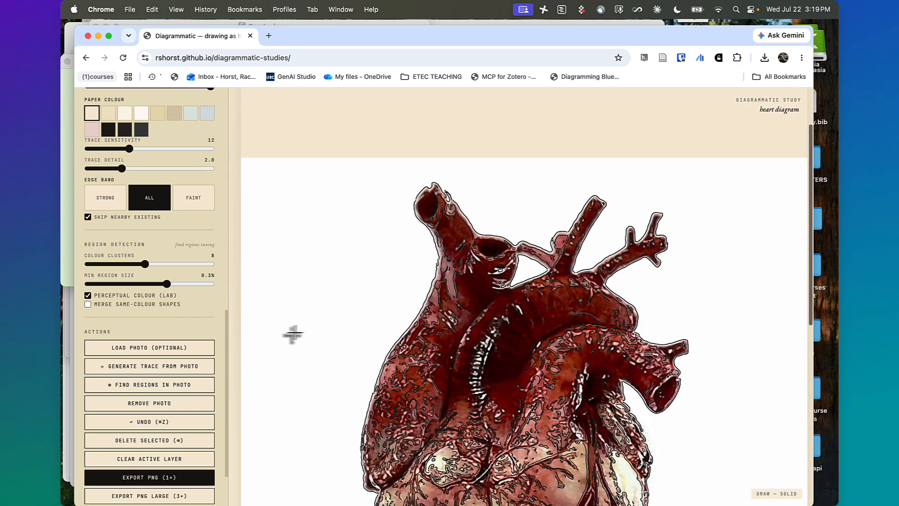
pyautogui.scroll(2, 180, 297)
pyautogui.scroll(1, 183, 303)
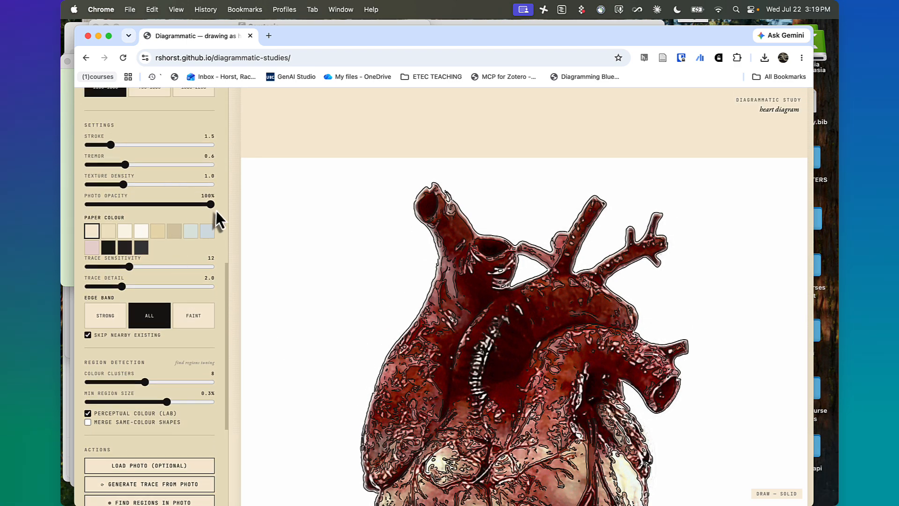
pyautogui.moveTo(210, 205); pyautogui.dragTo(116, 202)
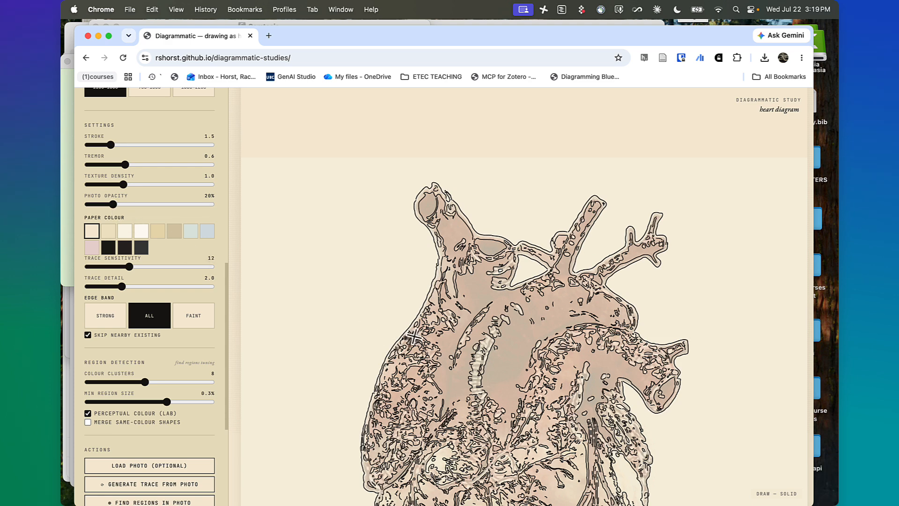
# - Detect the colour regions in the heart photo
pyautogui.scroll(-2, 456, 392)
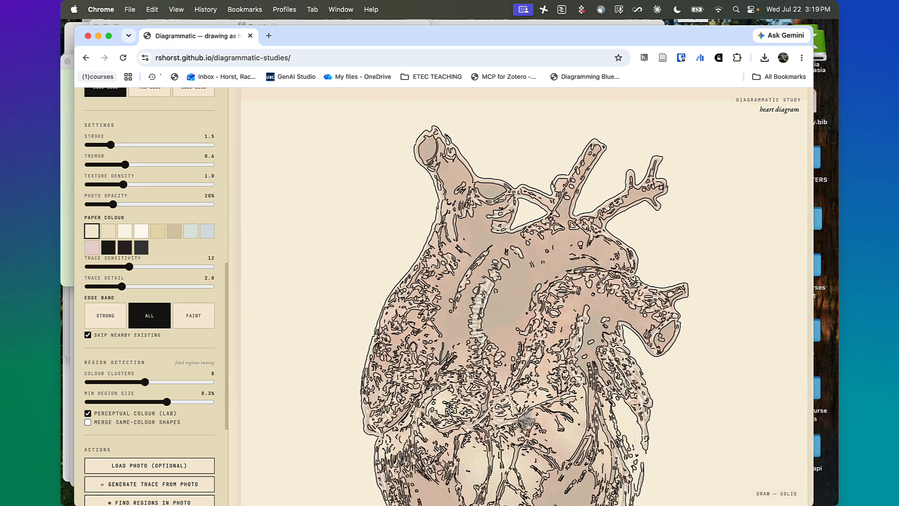
pyautogui.scroll(-1, 508, 427)
pyautogui.scroll(-1, 508, 427)
pyautogui.scroll(-3, 149, 421)
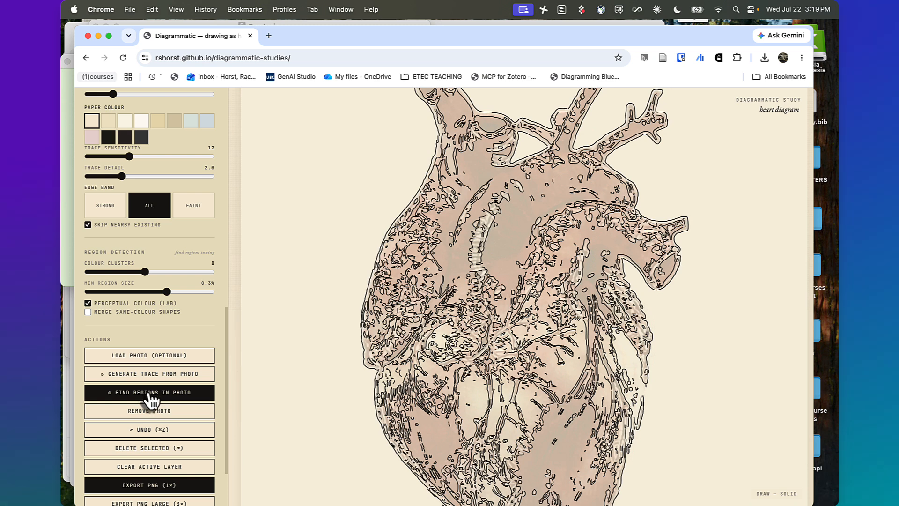
pyautogui.click(151, 400)
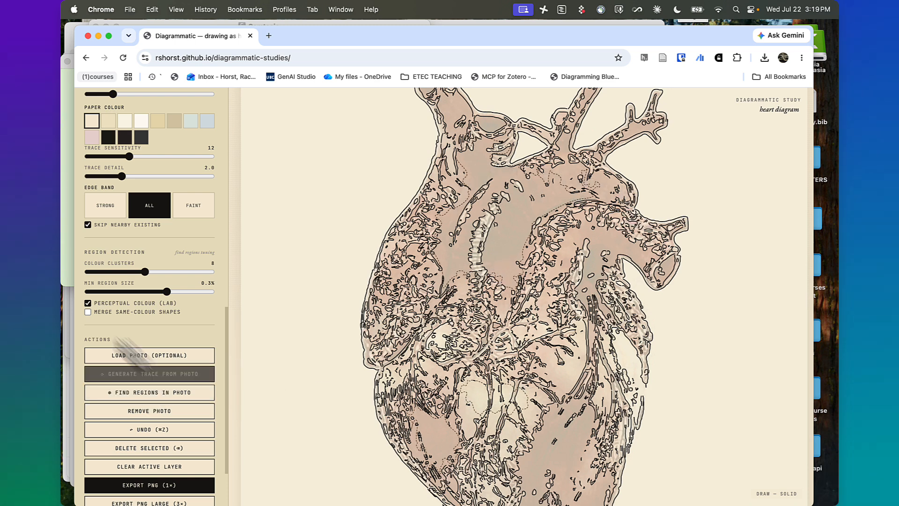
# - Rerun region detection with more colour clusters, then lower the minimum region size and enable merging of same-colour shapes
pyautogui.click(173, 272)
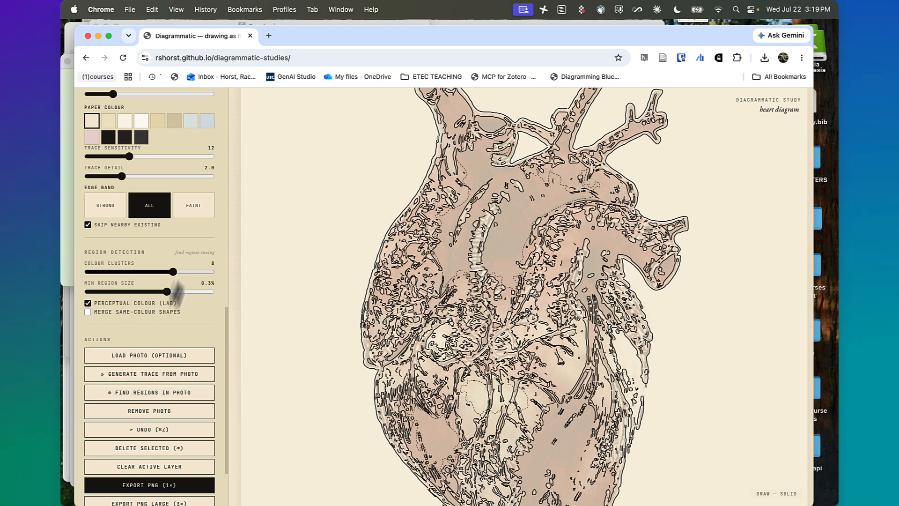
pyautogui.click(157, 401)
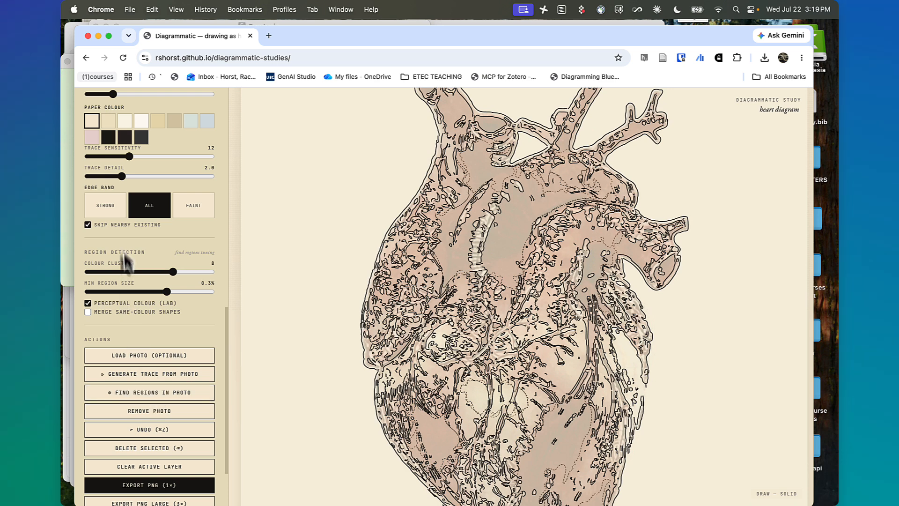
pyautogui.click(102, 293)
pyautogui.click(88, 312)
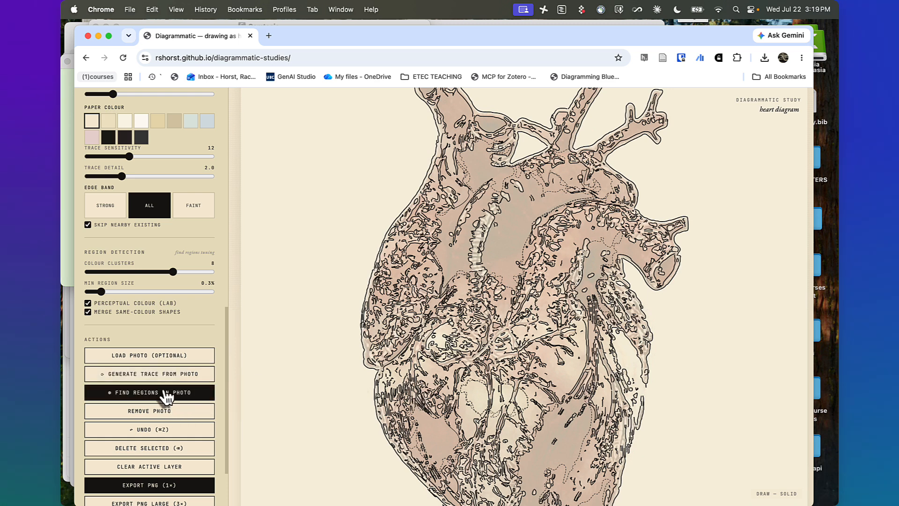
# - Fade the heart photo out completely by setting its opacity to 0%
pyautogui.scroll(5, 161, 312)
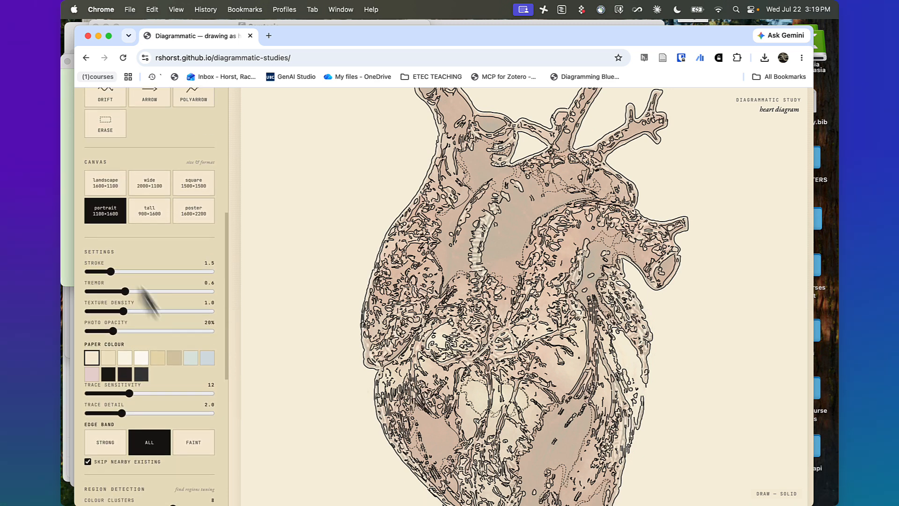
pyautogui.moveTo(113, 333); pyautogui.dragTo(81, 336)
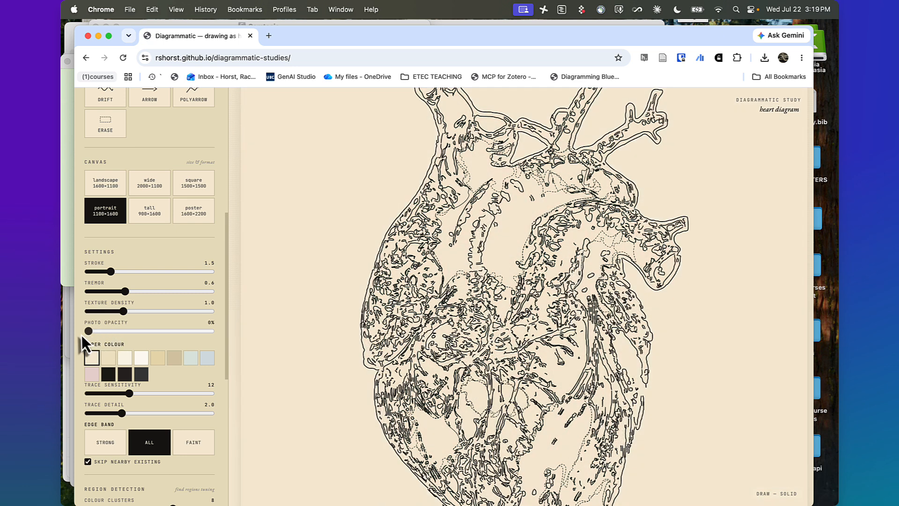
# - Set the trace sensitivity to 20 and the trace detail to 1.5
pyautogui.scroll(-5, 193, 421)
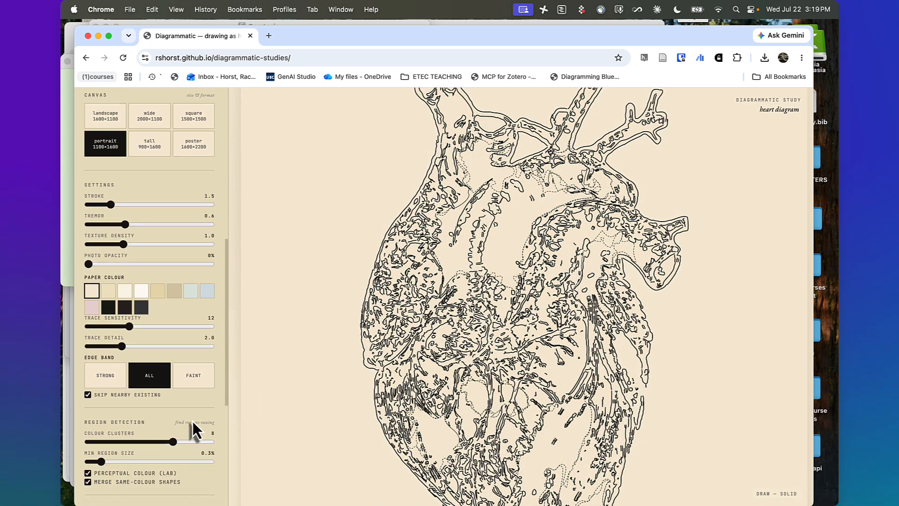
pyautogui.scroll(-4, 192, 421)
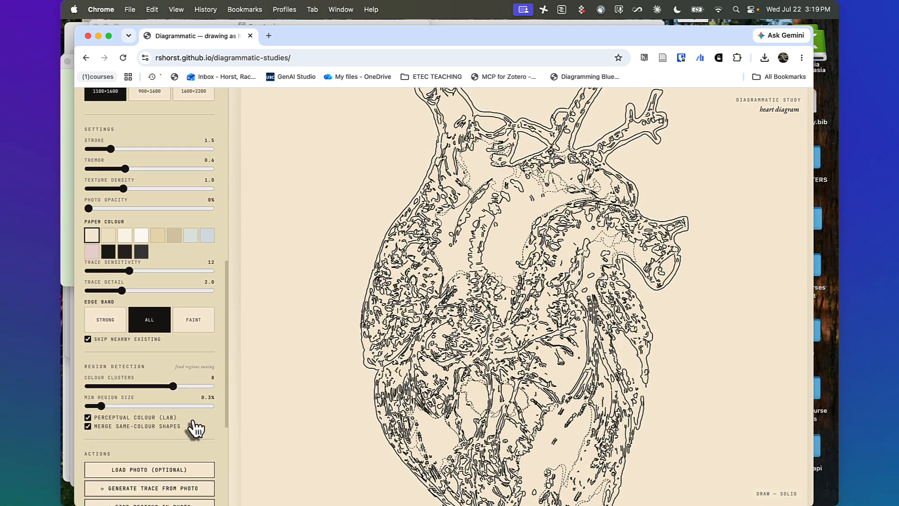
pyautogui.scroll(2, 197, 428)
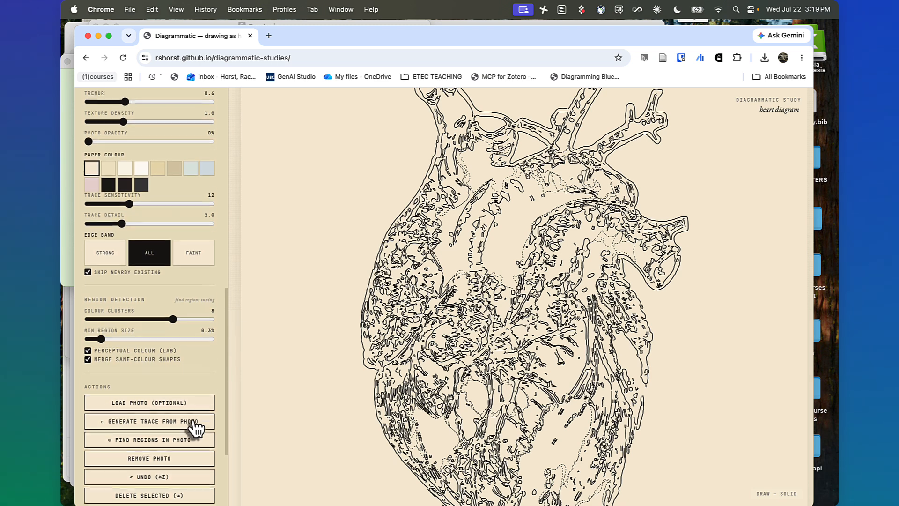
pyautogui.scroll(1, 197, 428)
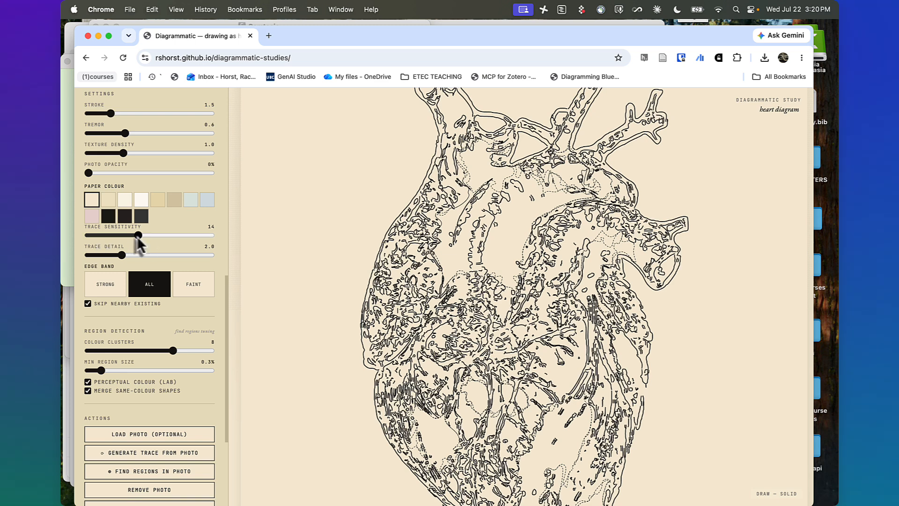
pyautogui.moveTo(136, 236); pyautogui.dragTo(165, 236)
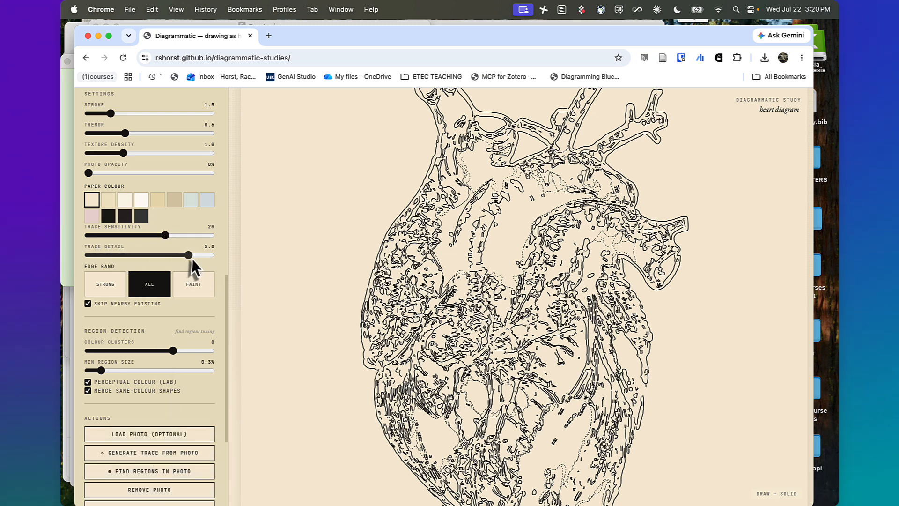
pyautogui.moveTo(190, 255)
pyautogui.mouseDown()
pyautogui.moveTo(83, 261)
pyautogui.moveTo(192, 261)
pyautogui.moveTo(157, 263)
pyautogui.mouseUp()
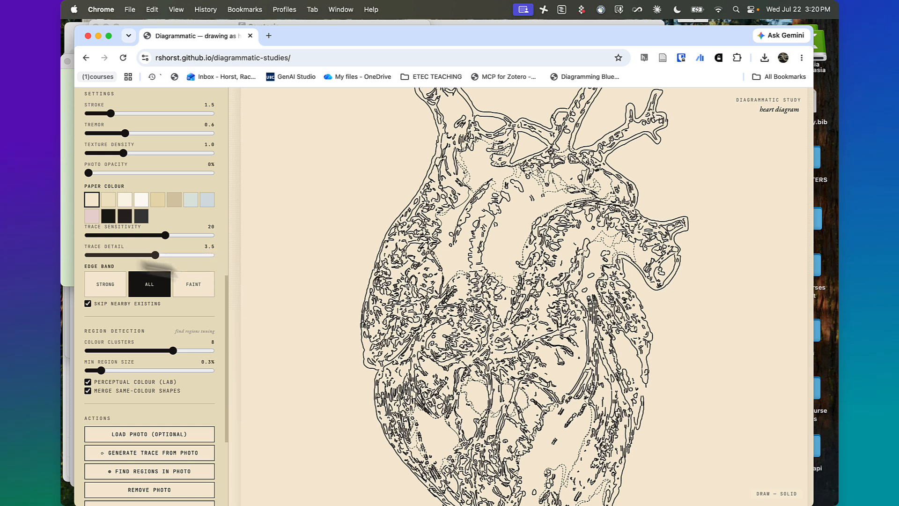
# - Try several tan, pale and dark paper colours behind the heart drawing, and return to the original cream paper
pyautogui.scroll(2, 142, 269)
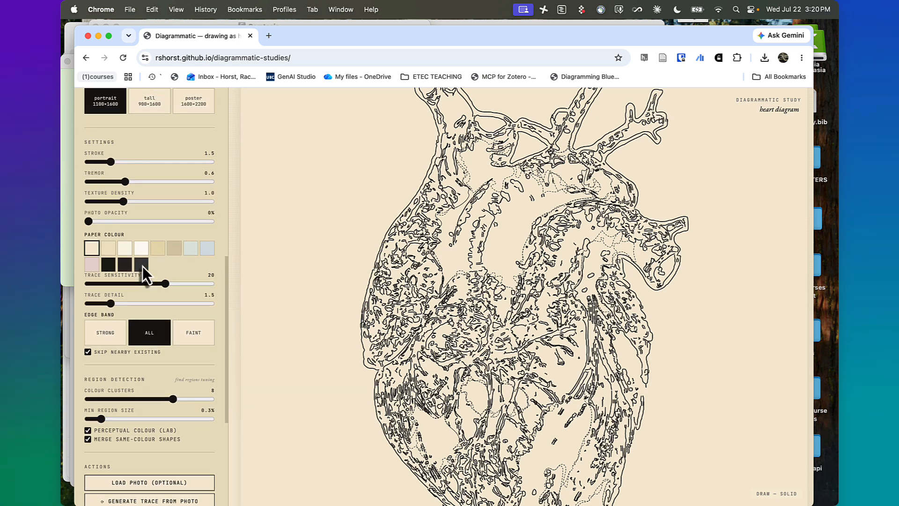
pyautogui.click(158, 249)
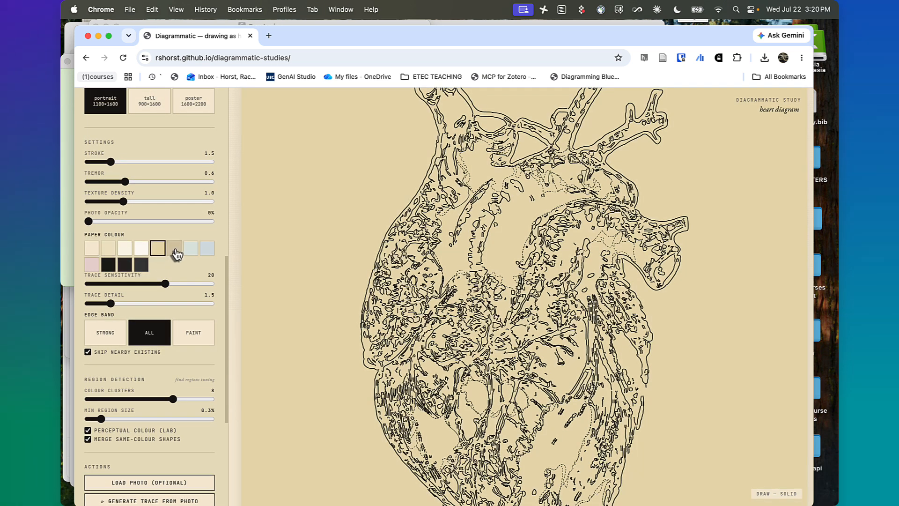
pyautogui.click(175, 249)
pyautogui.click(191, 248)
pyautogui.click(138, 264)
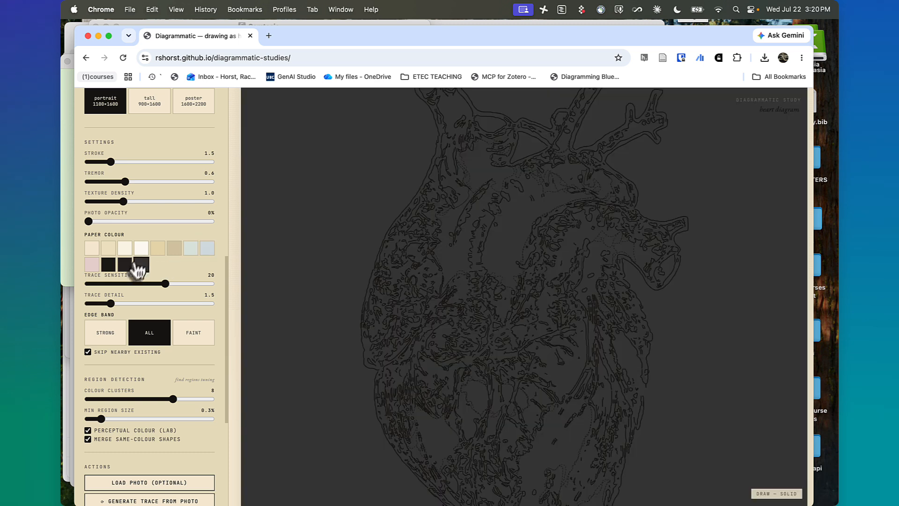
pyautogui.click(123, 268)
pyautogui.click(95, 265)
pyautogui.click(94, 248)
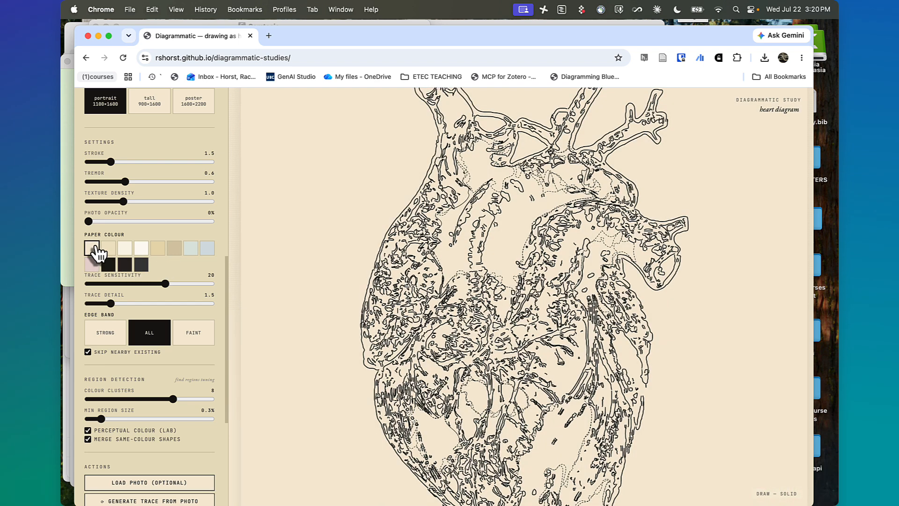
# - Hide the photo base layer and switch to Fill mode on the Regions layer, with the region textures in view
pyautogui.scroll(5, 96, 250)
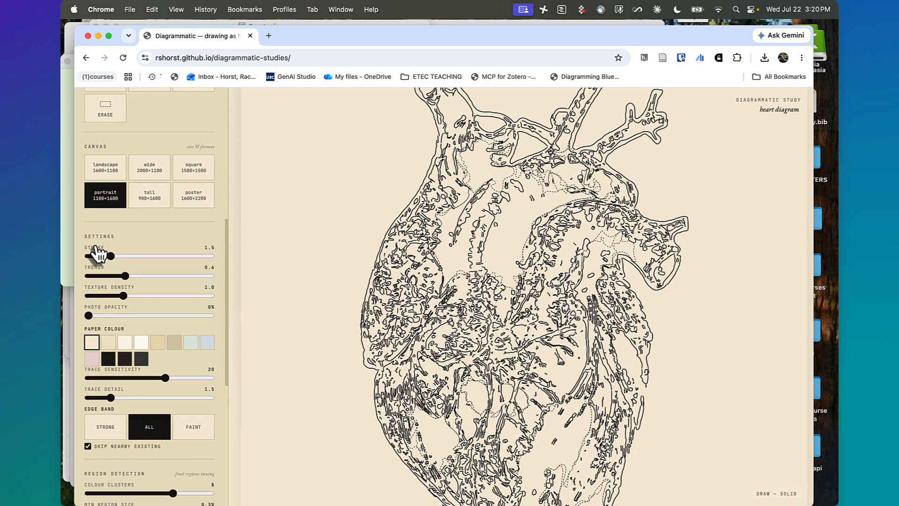
pyautogui.scroll(8, 94, 246)
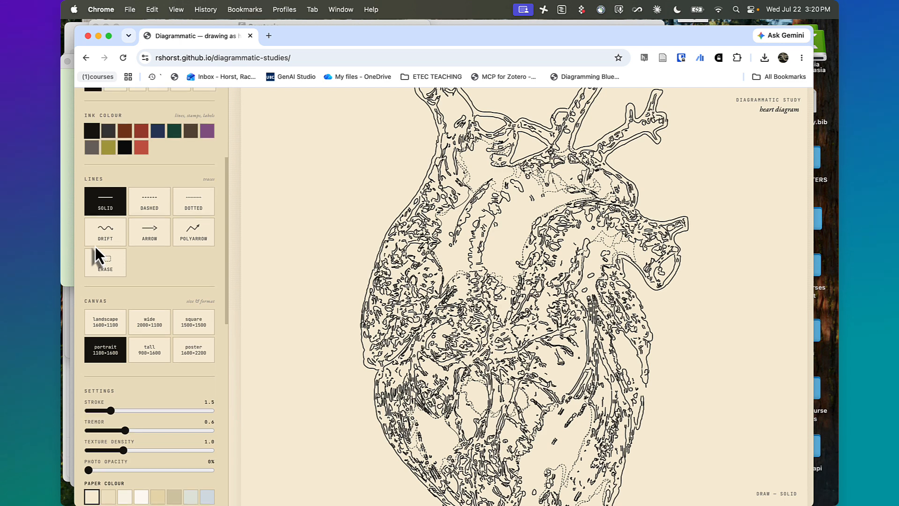
pyautogui.scroll(3, 94, 246)
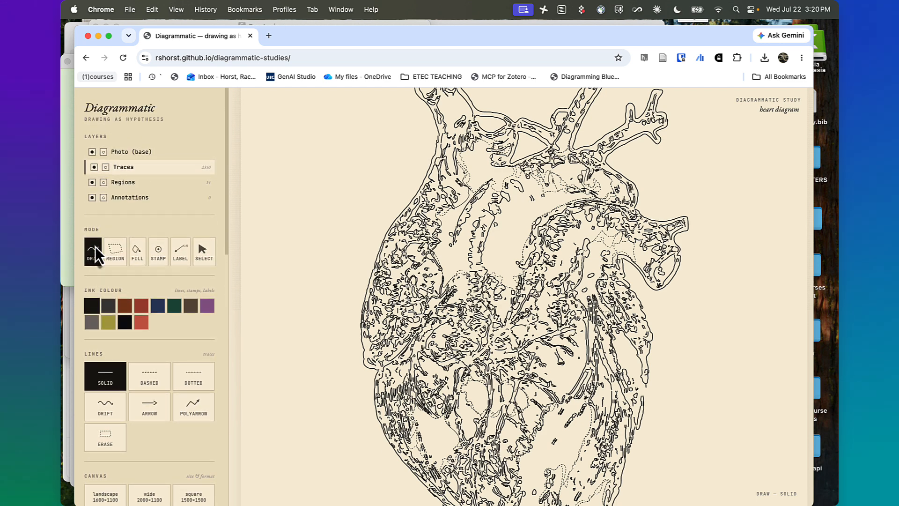
pyautogui.click(137, 253)
pyautogui.scroll(-4, 184, 356)
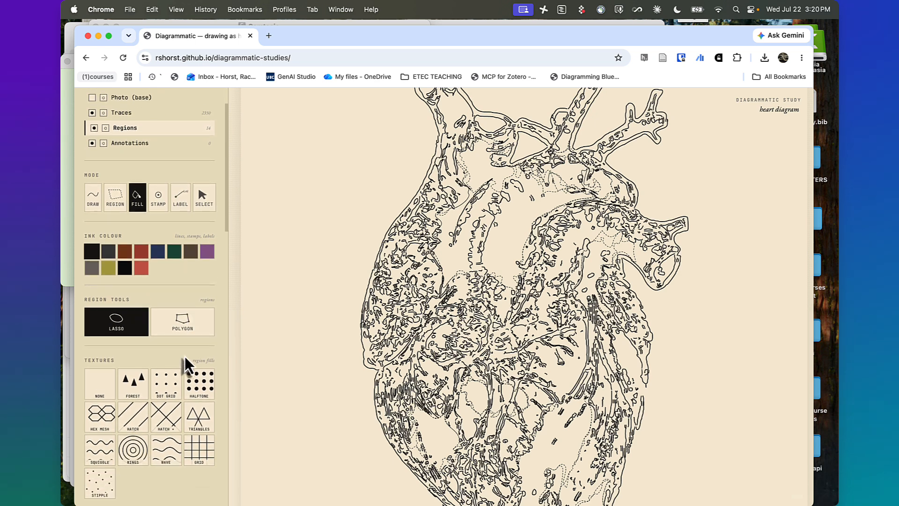
# - Fill the large upper region, the region on the heart's right side and the lower right region with the Forest texture and pink wash
pyautogui.scroll(-7, 183, 386)
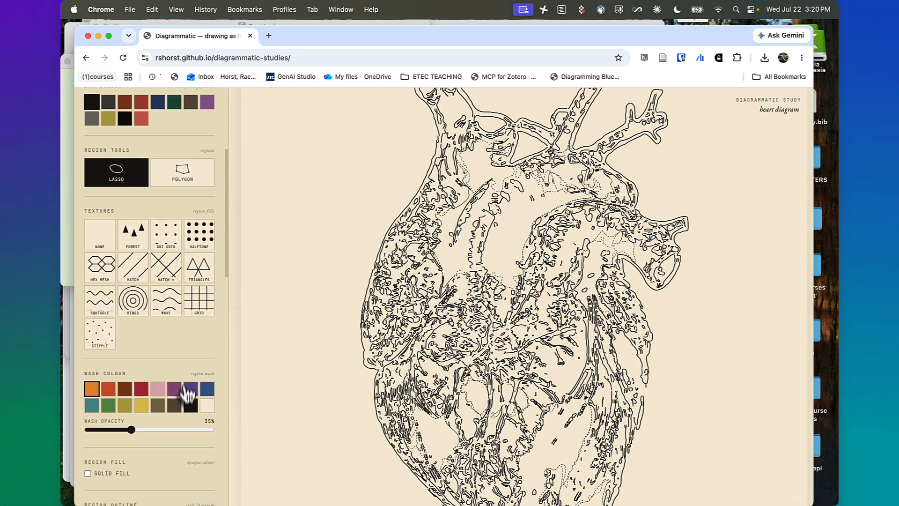
pyautogui.click(158, 343)
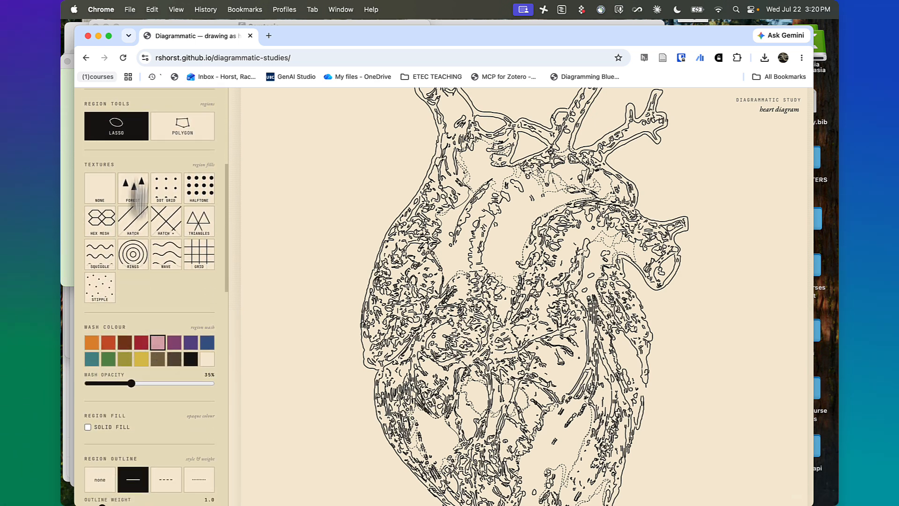
pyautogui.click(140, 192)
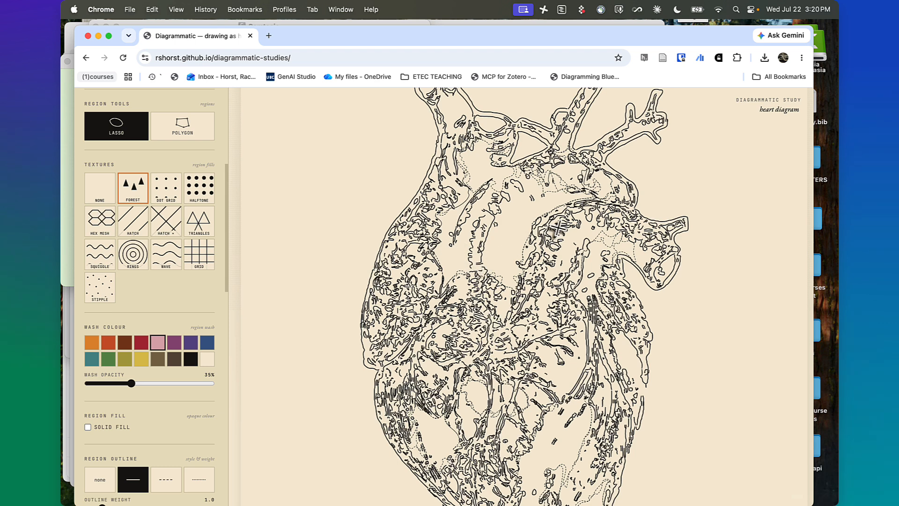
pyautogui.scroll(1, 553, 228)
pyautogui.click(501, 243)
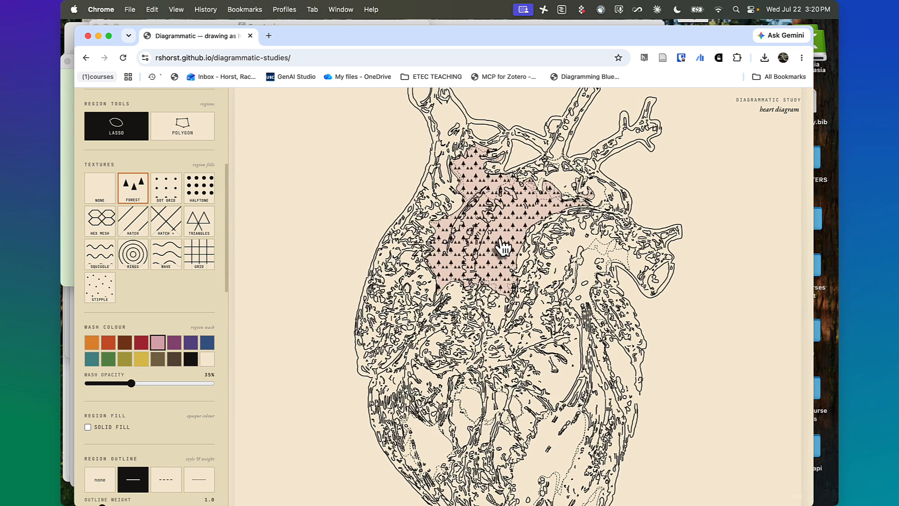
pyautogui.click(593, 264)
pyautogui.click(545, 437)
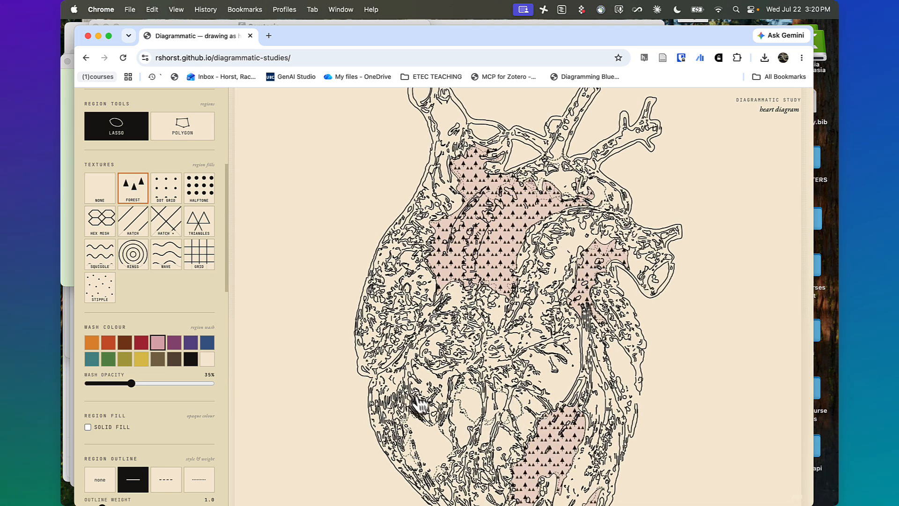
pyautogui.scroll(-3, 403, 410)
# - Fill the lower left and lower central regions with the Squiggle texture and a red-orange wash at 100% opacity
pyautogui.click(211, 384)
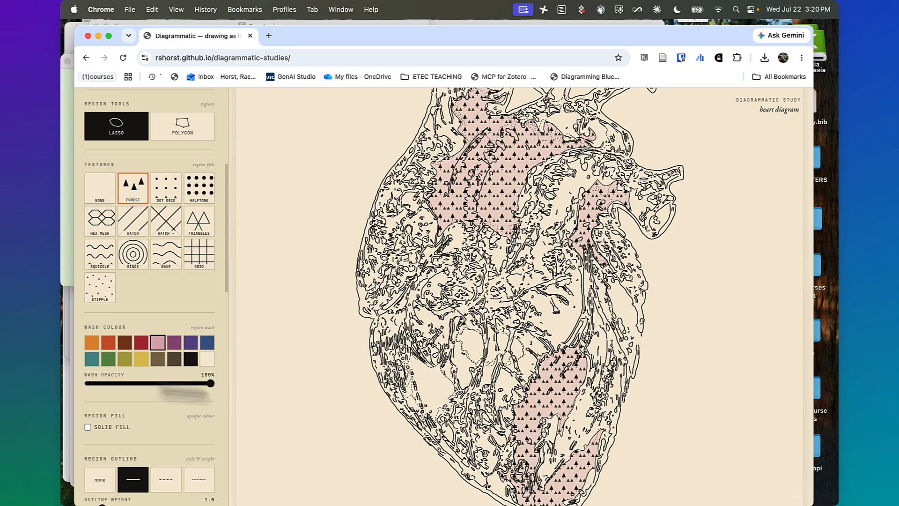
pyautogui.click(108, 342)
pyautogui.click(99, 255)
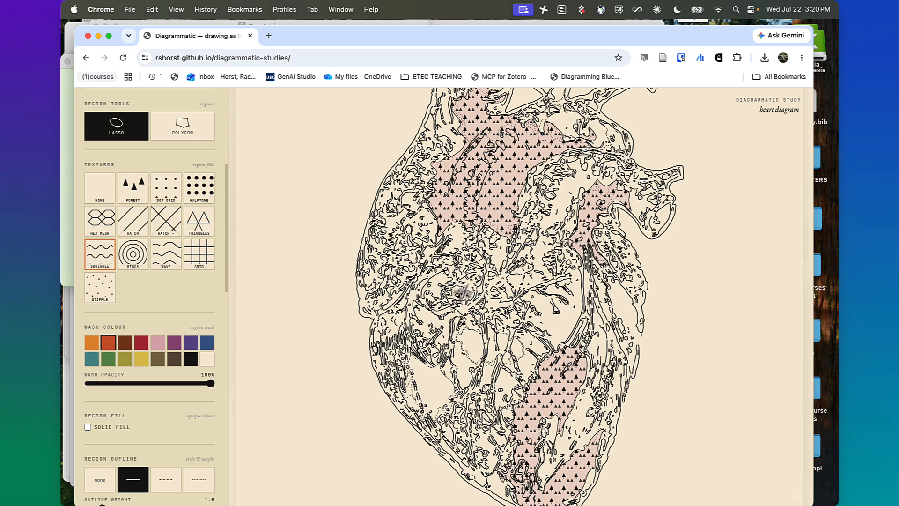
pyautogui.click(430, 389)
pyautogui.click(502, 347)
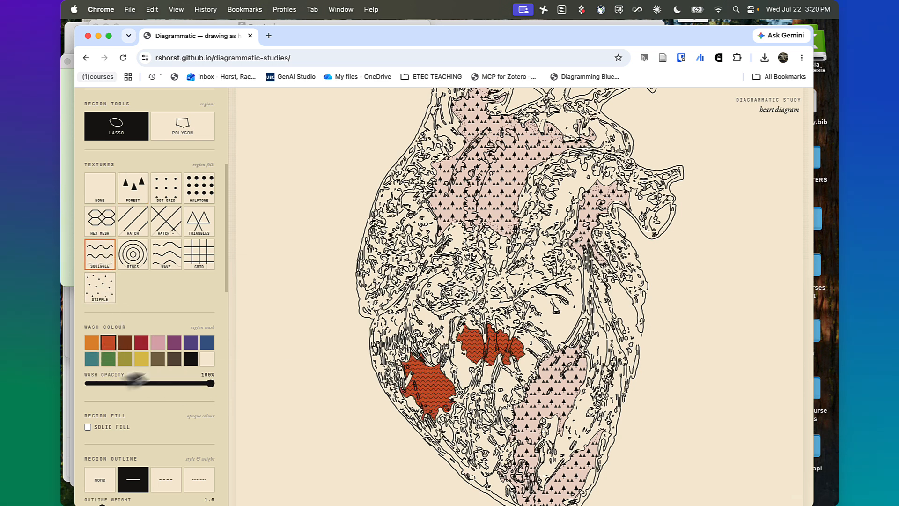
# - Fill the upper left vessel, the diagonal central band and the gap between the upper vessels with Rings texture and yellow wash at 10% opacity
pyautogui.click(98, 384)
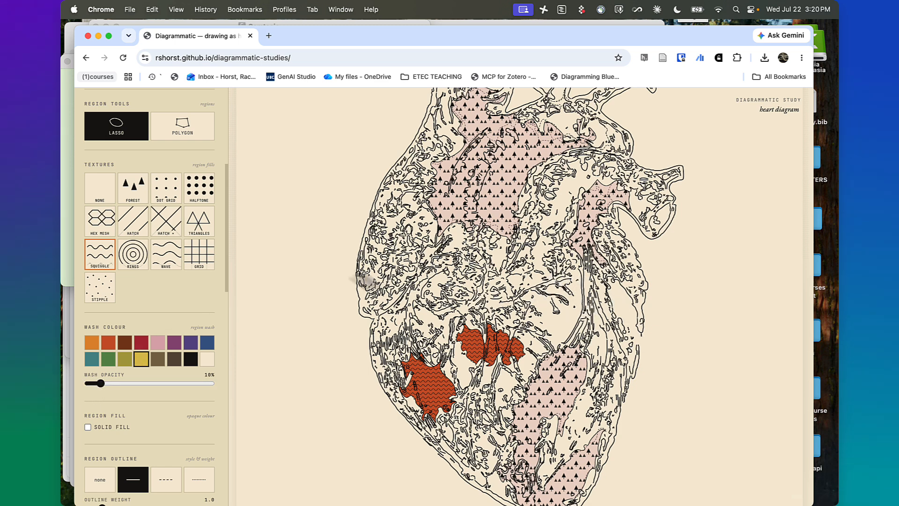
pyautogui.click(136, 261)
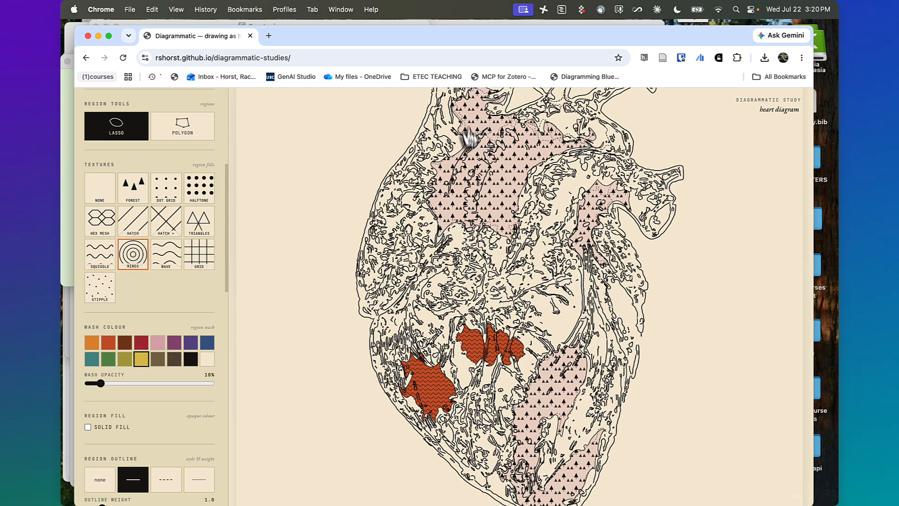
pyautogui.click(454, 137)
pyautogui.scroll(1, 453, 221)
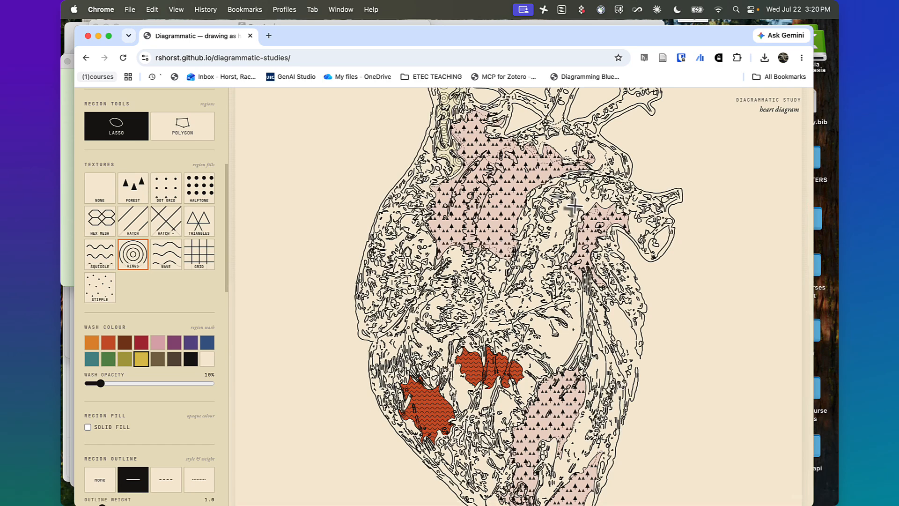
pyautogui.click(569, 210)
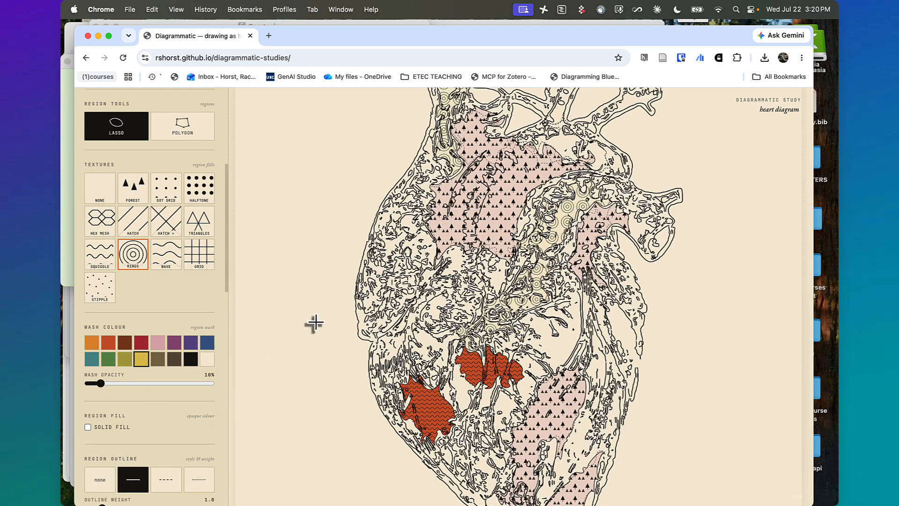
pyautogui.scroll(5, 305, 216)
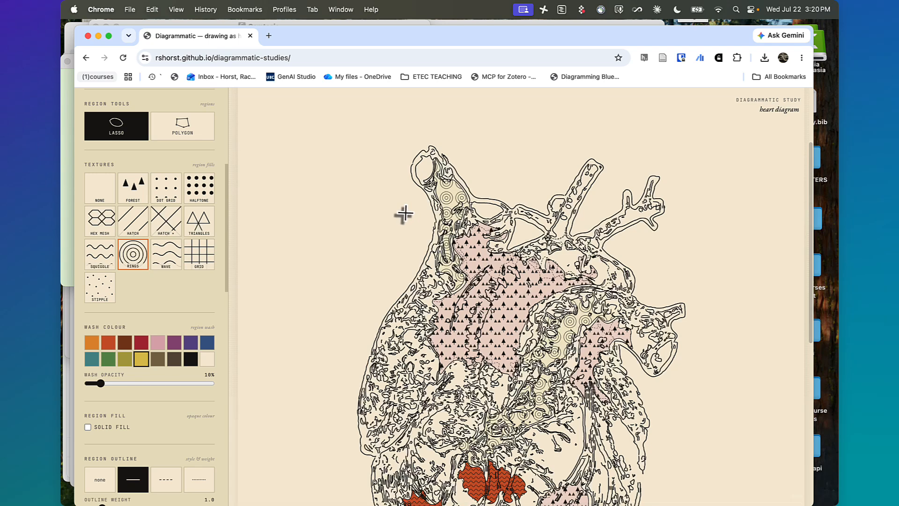
pyautogui.click(532, 236)
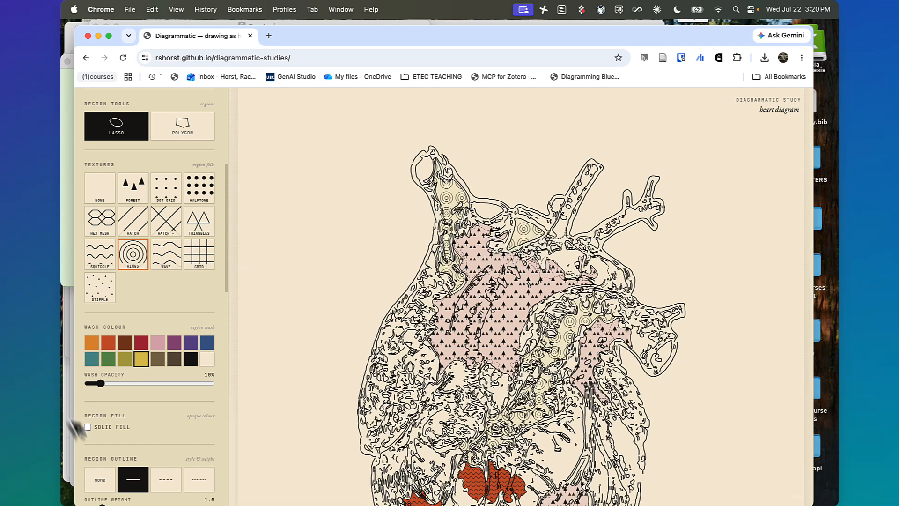
# - Switch to Draw mode and sketch a looping solid line and two dashed curves over the heart's upper left side
pyautogui.scroll(5, 178, 291)
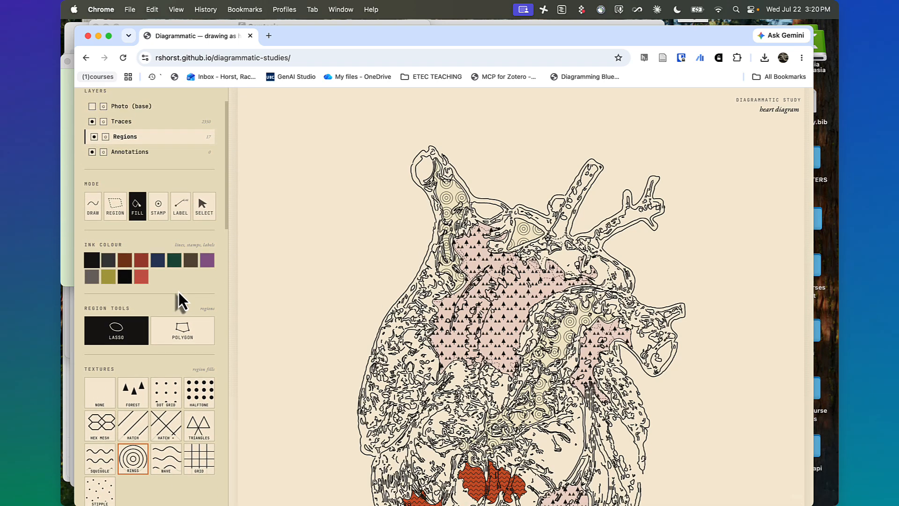
pyautogui.click(93, 206)
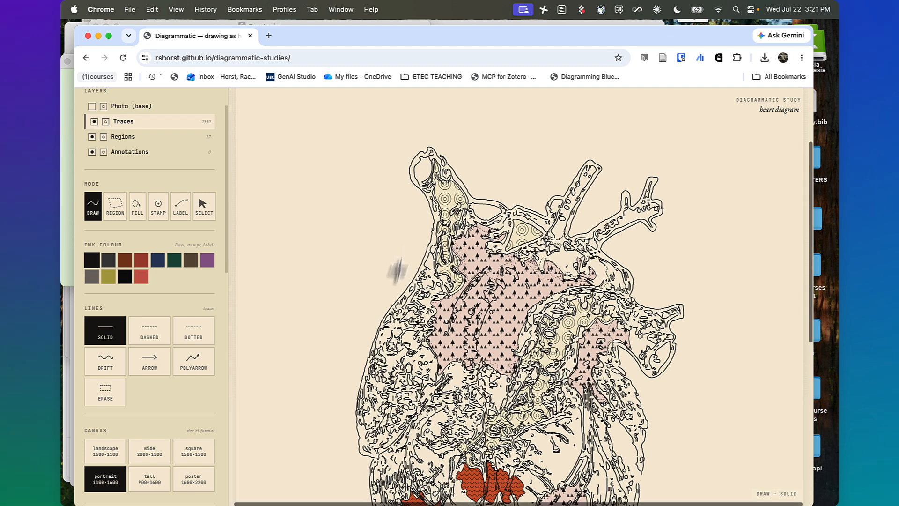
pyautogui.moveTo(402, 285)
pyautogui.mouseDown()
pyautogui.moveTo(359, 169)
pyautogui.moveTo(465, 127)
pyautogui.moveTo(471, 338)
pyautogui.moveTo(481, 324)
pyautogui.moveTo(372, 273)
pyautogui.moveTo(405, 352)
pyautogui.moveTo(373, 331)
pyautogui.moveTo(371, 298)
pyautogui.moveTo(385, 278)
pyautogui.moveTo(401, 280)
pyautogui.moveTo(405, 297)
pyautogui.moveTo(275, 329)
pyautogui.moveTo(404, 383)
pyautogui.mouseUp()
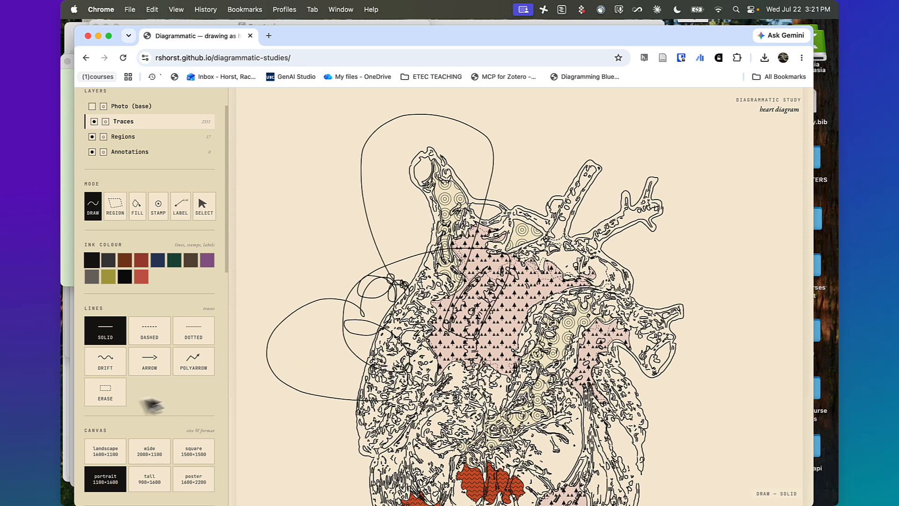
pyautogui.click(150, 333)
pyautogui.moveTo(322, 326)
pyautogui.mouseDown()
pyautogui.moveTo(452, 146)
pyautogui.moveTo(468, 147)
pyautogui.mouseUp()
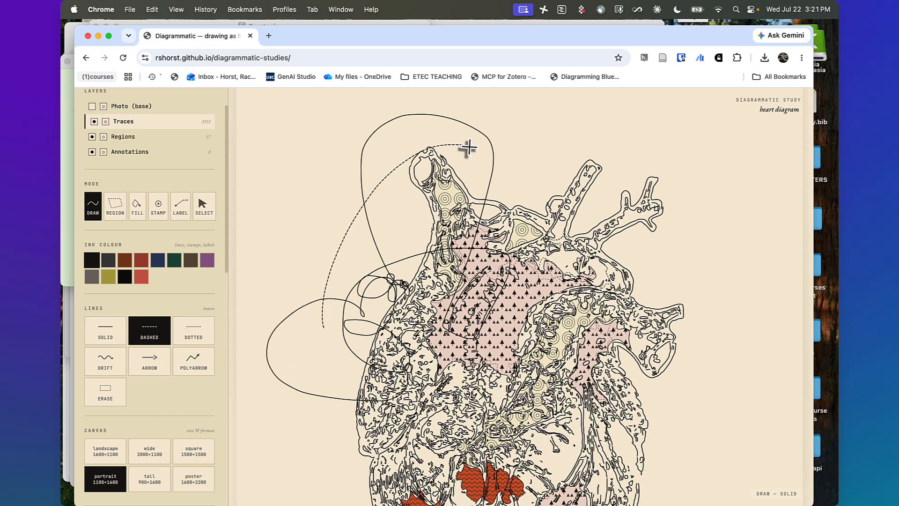
pyautogui.moveTo(342, 311)
pyautogui.mouseDown()
pyautogui.moveTo(409, 137)
pyautogui.moveTo(497, 97)
pyautogui.mouseUp()
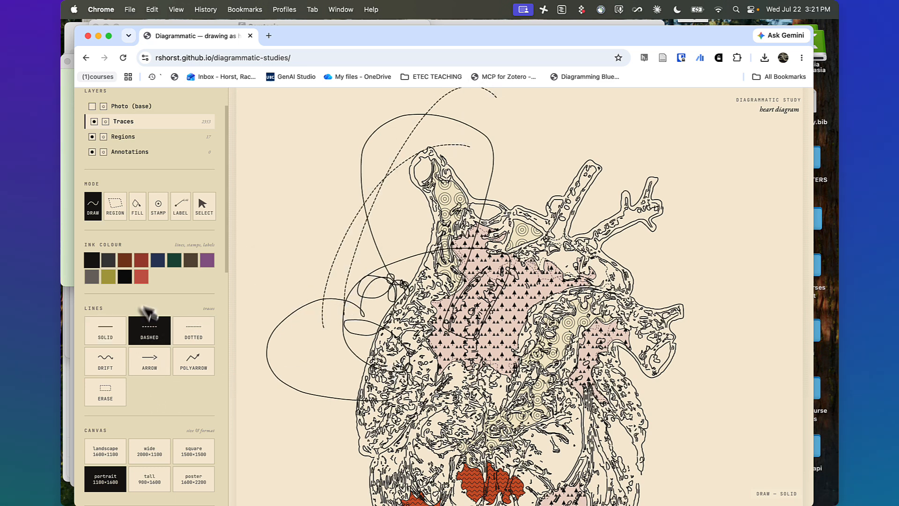
# - Sketch dotted loops over the heart's upper left side and Drift-style strokes in the empty paper left of the heart
pyautogui.click(195, 335)
pyautogui.moveTo(406, 396)
pyautogui.mouseDown()
pyautogui.moveTo(356, 369)
pyautogui.moveTo(421, 207)
pyautogui.moveTo(408, 257)
pyautogui.moveTo(459, 311)
pyautogui.moveTo(349, 273)
pyautogui.moveTo(326, 250)
pyautogui.moveTo(316, 221)
pyautogui.moveTo(347, 219)
pyautogui.moveTo(389, 313)
pyautogui.mouseUp()
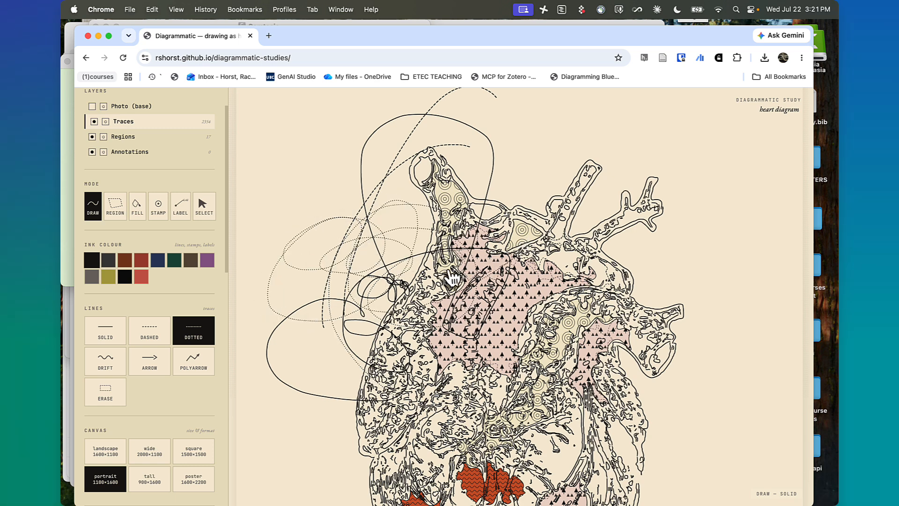
pyautogui.scroll(-3, 520, 327)
pyautogui.scroll(-3, 514, 409)
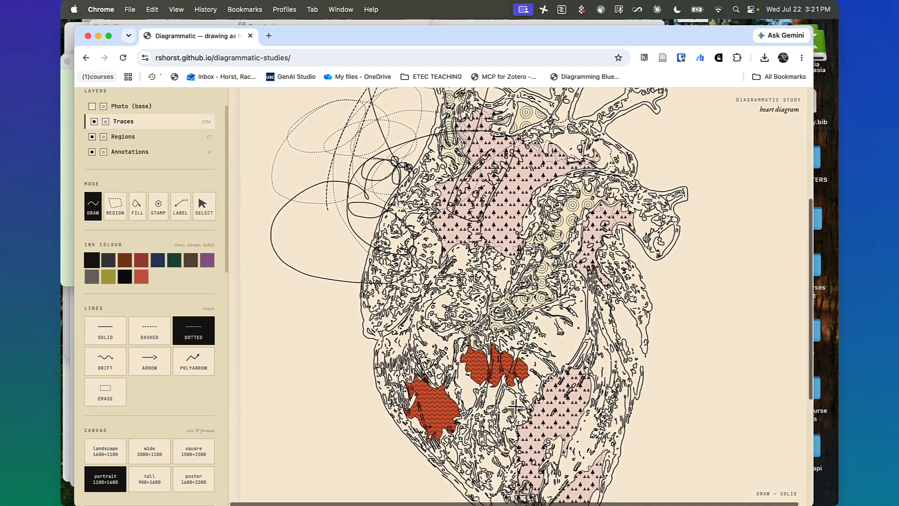
pyautogui.click(106, 361)
pyautogui.moveTo(261, 437)
pyautogui.mouseDown()
pyautogui.moveTo(270, 248)
pyautogui.moveTo(281, 256)
pyautogui.moveTo(285, 441)
pyautogui.moveTo(353, 425)
pyautogui.moveTo(334, 396)
pyautogui.moveTo(333, 362)
pyautogui.moveTo(326, 423)
pyautogui.mouseUp()
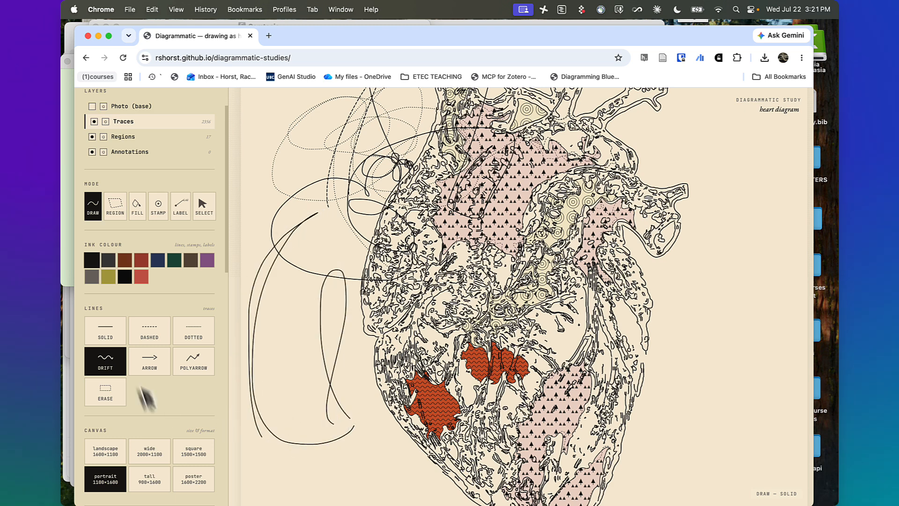
# - Erase all the freehand solid, dashed, dotted and drift strokes around the heart's left side
pyautogui.click(123, 394)
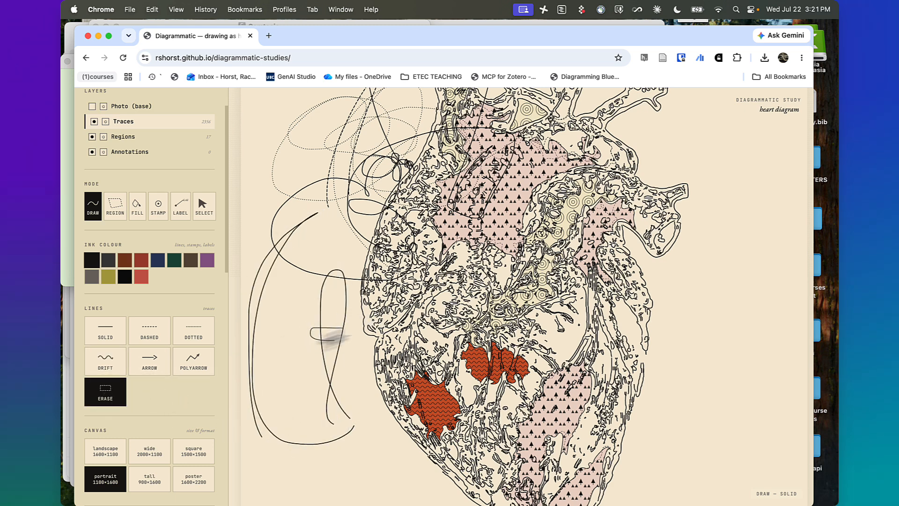
pyautogui.moveTo(335, 337)
pyautogui.mouseDown()
pyautogui.moveTo(323, 352)
pyautogui.moveTo(292, 350)
pyautogui.moveTo(339, 383)
pyautogui.mouseUp()
pyautogui.moveTo(254, 280)
pyautogui.mouseDown()
pyautogui.moveTo(281, 281)
pyautogui.moveTo(268, 269)
pyautogui.mouseUp()
pyautogui.moveTo(340, 176); pyautogui.dragTo(317, 205)
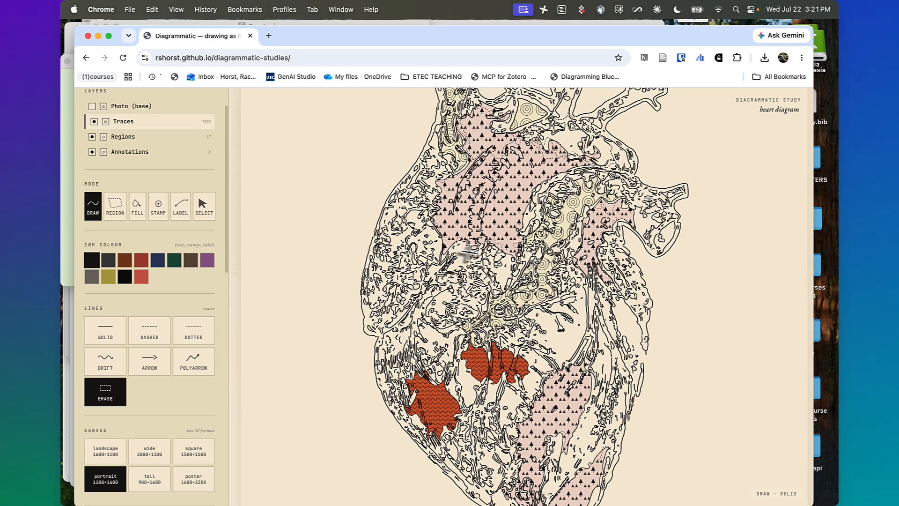
# - Erase patches of trace lines from the heart's left side, lower right side and bottom tip
pyautogui.moveTo(406, 286); pyautogui.dragTo(415, 332)
pyautogui.moveTo(616, 324)
pyautogui.mouseDown()
pyautogui.moveTo(572, 373)
pyautogui.moveTo(591, 409)
pyautogui.mouseUp()
pyautogui.scroll(-5, 515, 365)
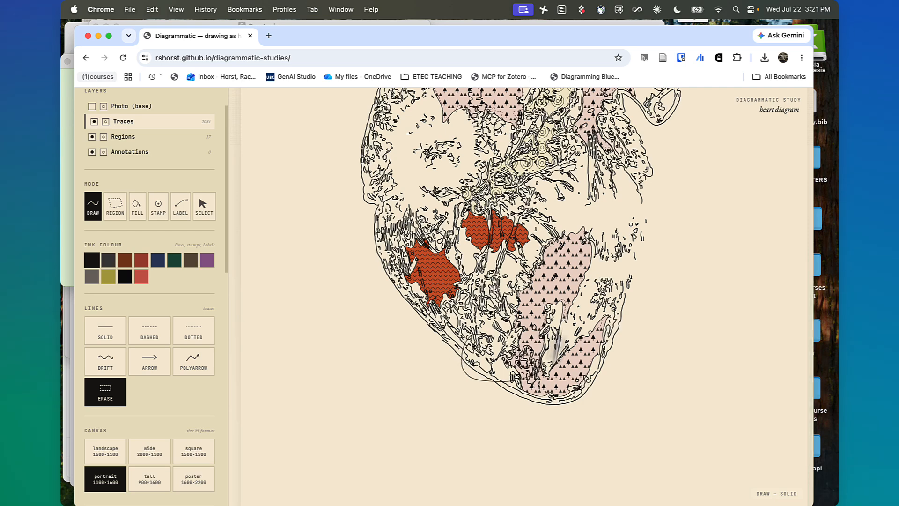
pyautogui.moveTo(558, 346); pyautogui.dragTo(473, 373)
pyautogui.scroll(4, 540, 244)
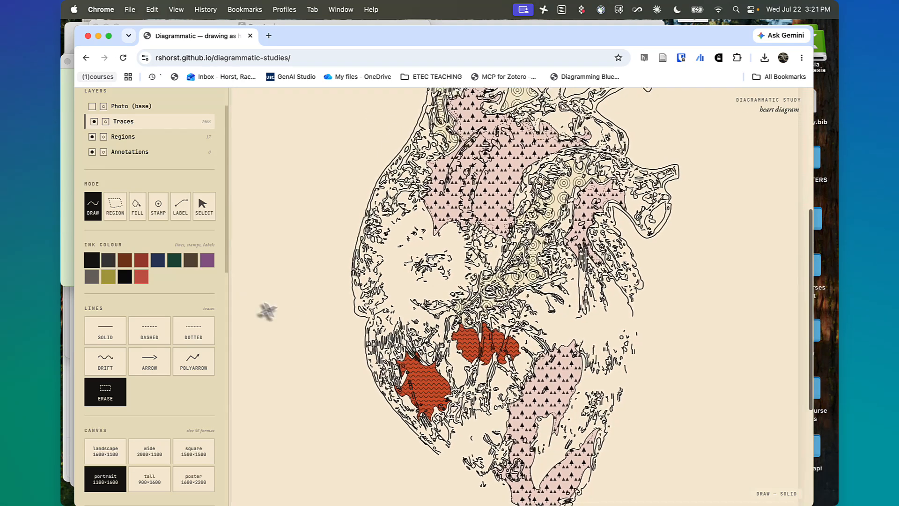
# - Draw three curved arrows pointing at the heart's left side and one from the lower right pointing at its right side
pyautogui.click(151, 362)
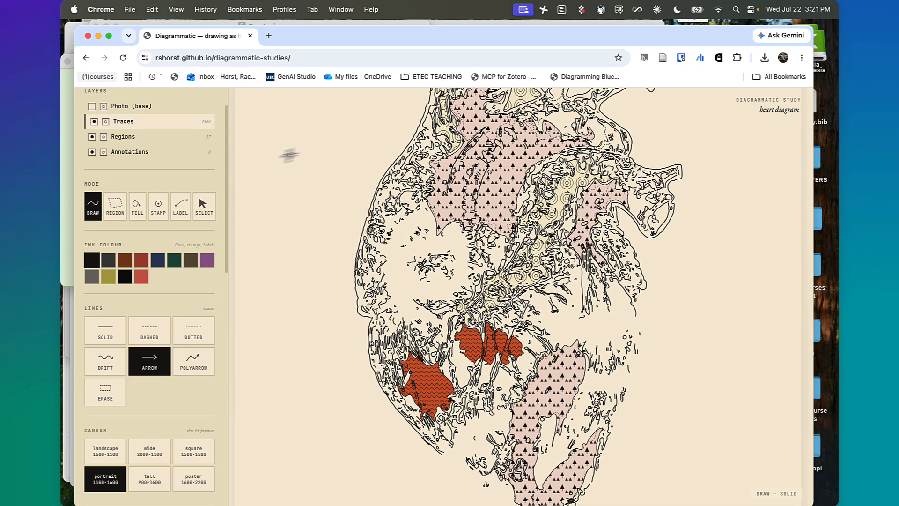
pyautogui.moveTo(288, 154); pyautogui.dragTo(404, 136)
pyautogui.moveTo(264, 253); pyautogui.dragTo(332, 211)
pyautogui.rightClick(307, 320)
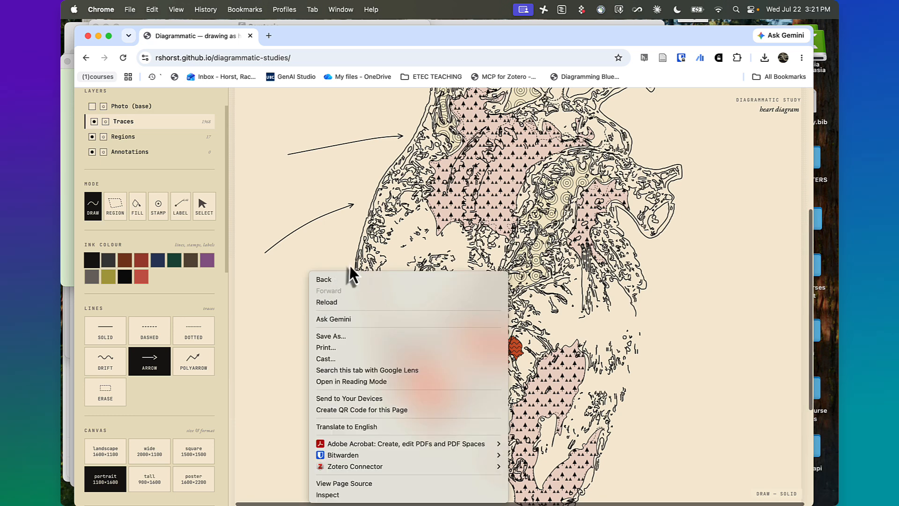
pyautogui.click(314, 260)
pyautogui.moveTo(284, 297); pyautogui.dragTo(352, 237)
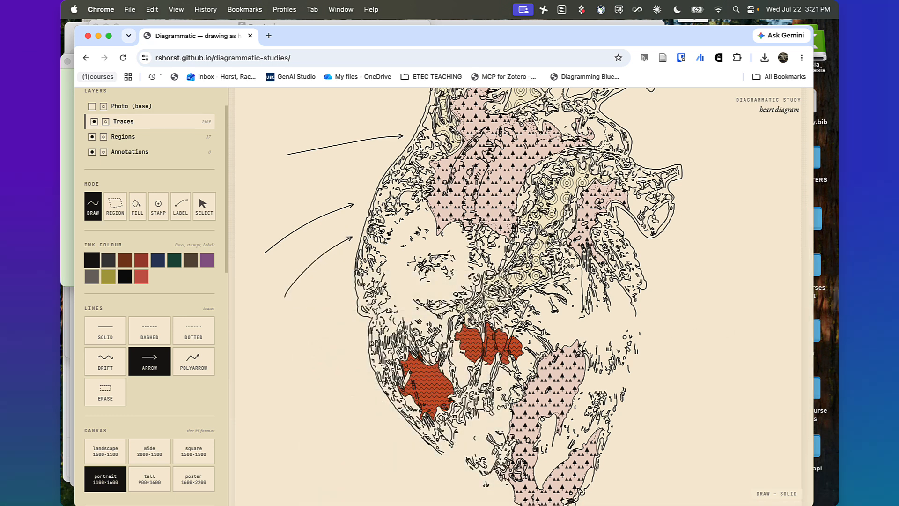
pyautogui.moveTo(721, 456)
pyautogui.mouseDown()
pyautogui.moveTo(643, 385)
pyautogui.moveTo(604, 370)
pyautogui.mouseUp()
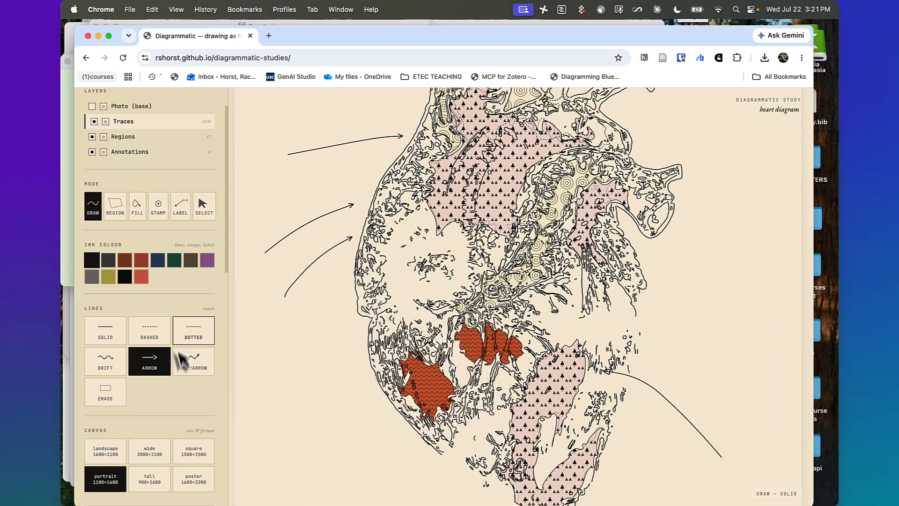
# - Draw a multi-segment polyarrow from right of the heart across to its lower left, and a short bent polyarrow beside the lower left edge
pyautogui.click(192, 361)
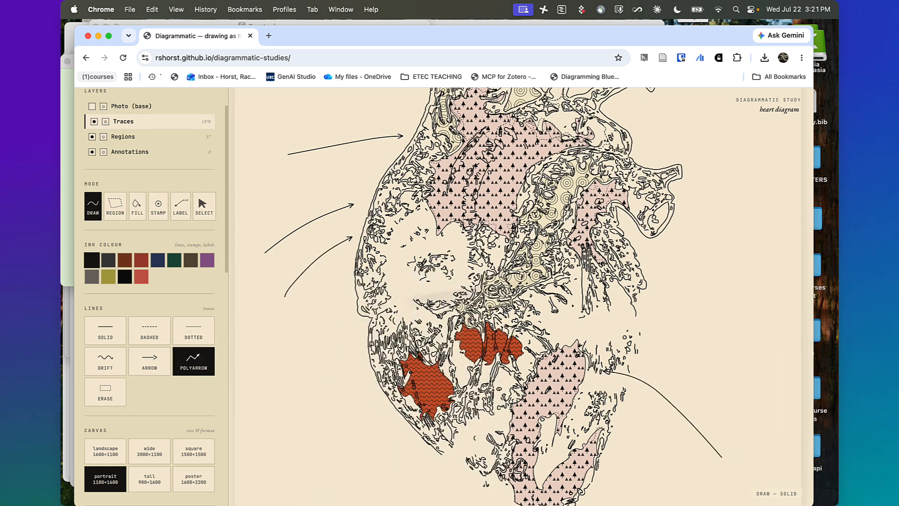
pyautogui.click(794, 299)
pyautogui.click(588, 301)
pyautogui.click(660, 349)
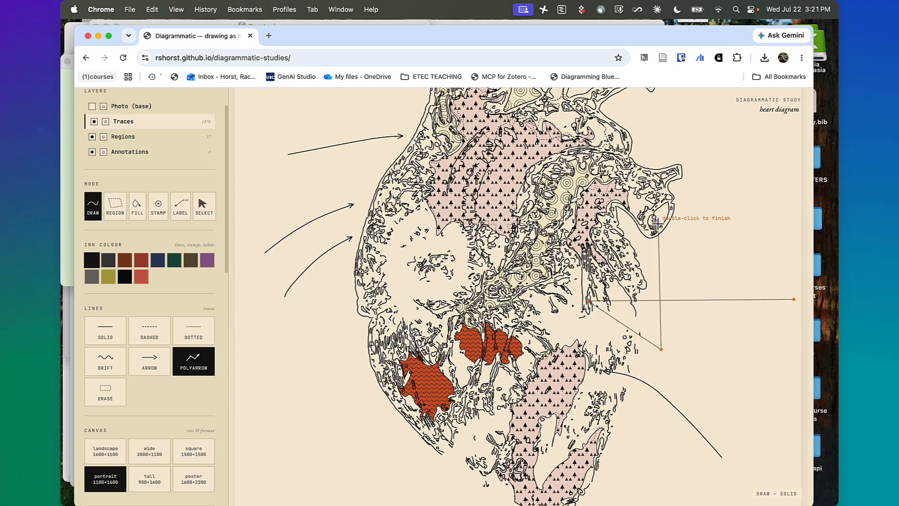
pyautogui.click(543, 233)
pyautogui.click(281, 431)
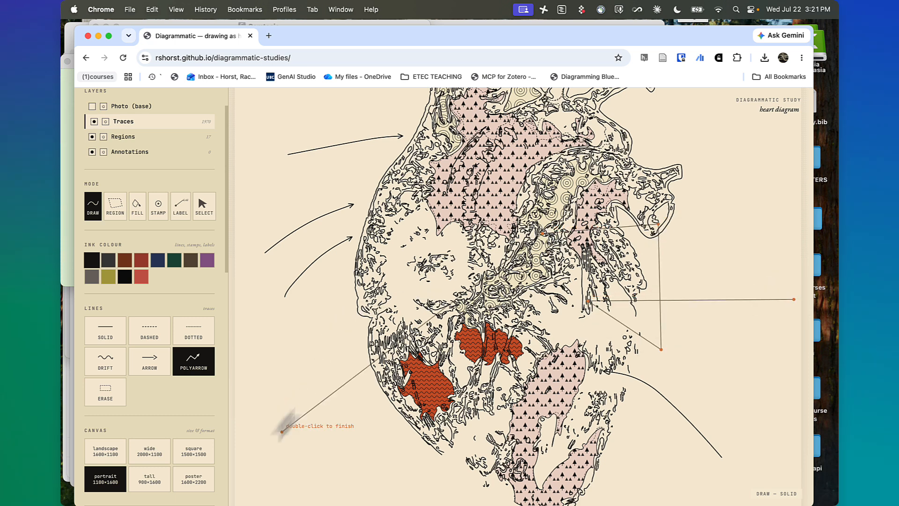
pyautogui.doubleClick(299, 418)
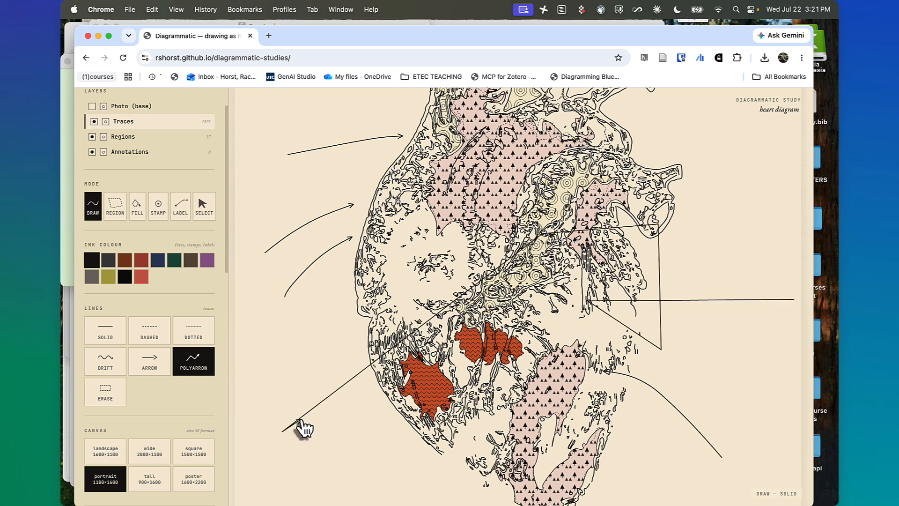
pyautogui.click(332, 432)
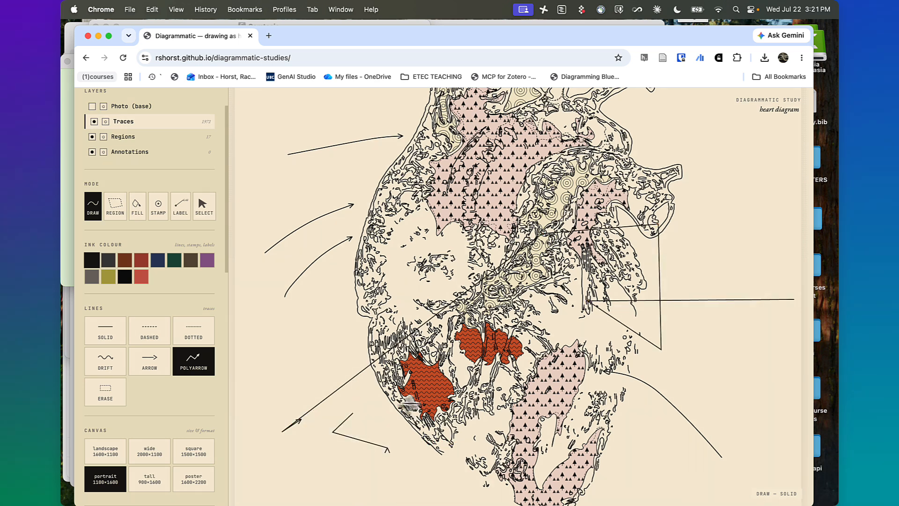
# - Draw a zigzag polyarrow beside the heart's left edge and a looping freehand dotted line over its left side
pyautogui.click(290, 319)
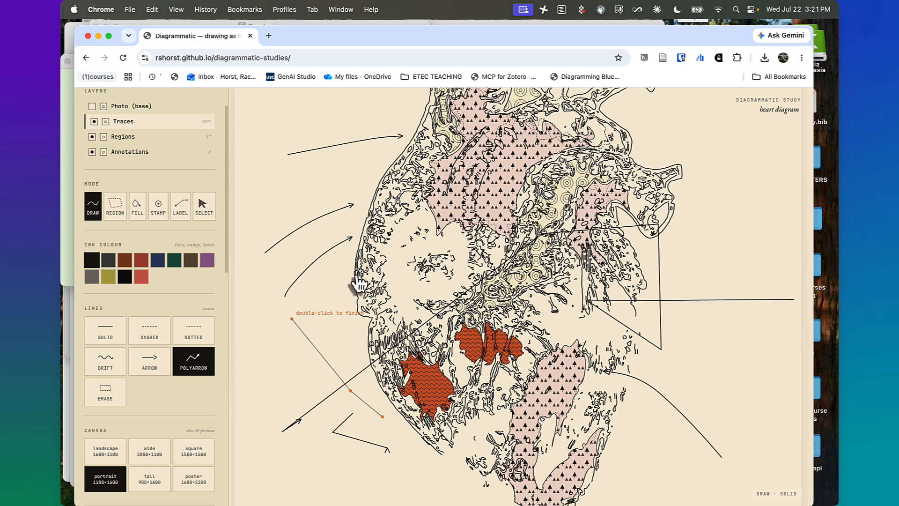
pyautogui.doubleClick(356, 279)
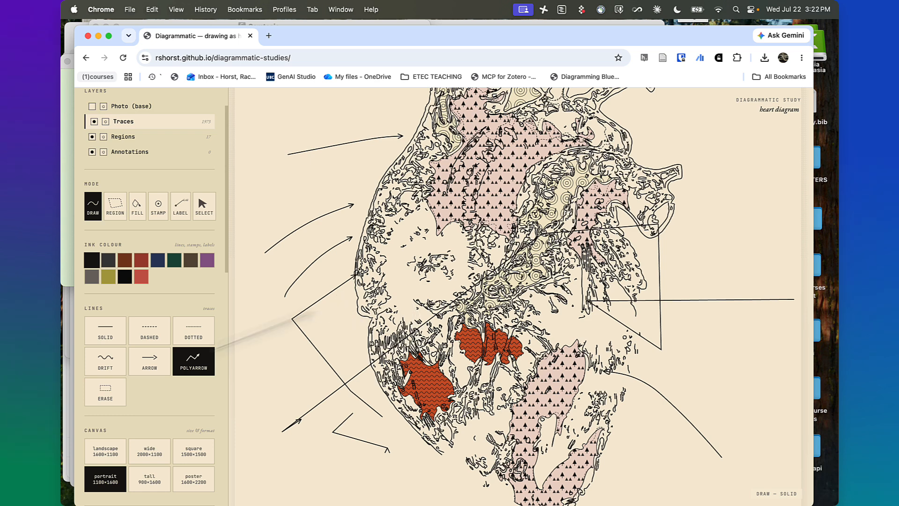
pyautogui.click(191, 335)
pyautogui.moveTo(431, 210)
pyautogui.mouseDown()
pyautogui.moveTo(375, 276)
pyautogui.moveTo(328, 262)
pyautogui.mouseUp()
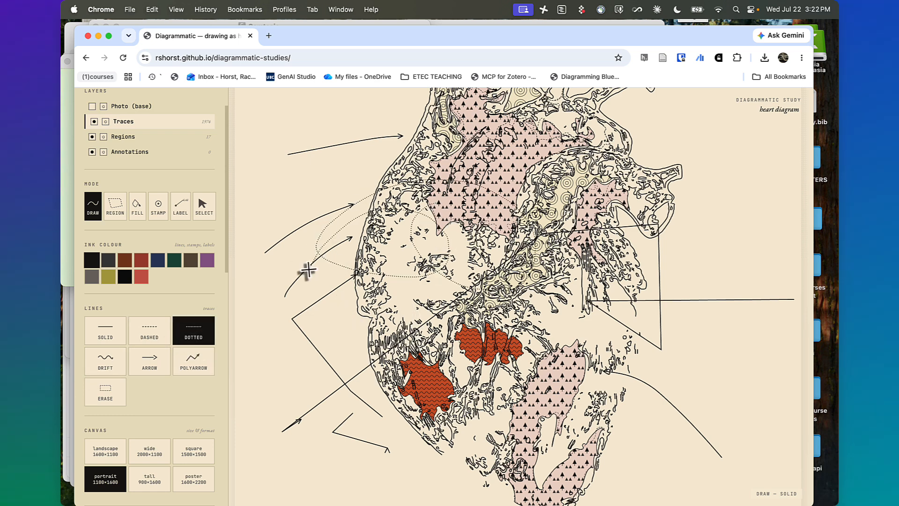
# - Undo the hand-drawn lines and arrows back to the single arrow at the heart's upper left
pyautogui.scroll(-10, 223, 400)
pyautogui.scroll(-2, 224, 400)
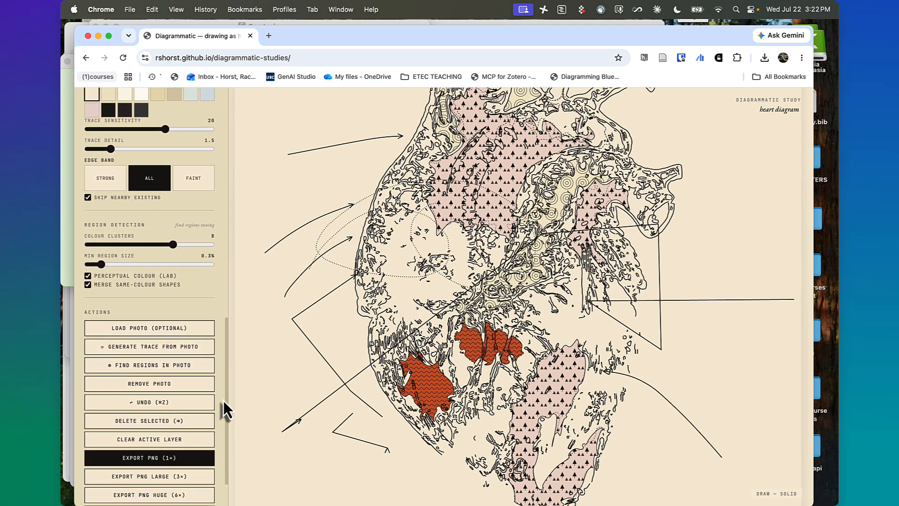
pyautogui.click(175, 408)
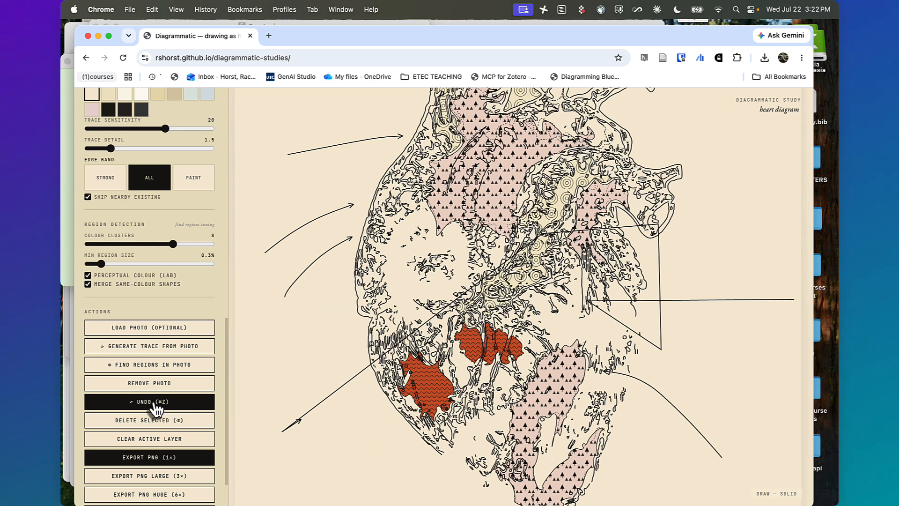
pyautogui.click(156, 409)
pyautogui.click(156, 409)
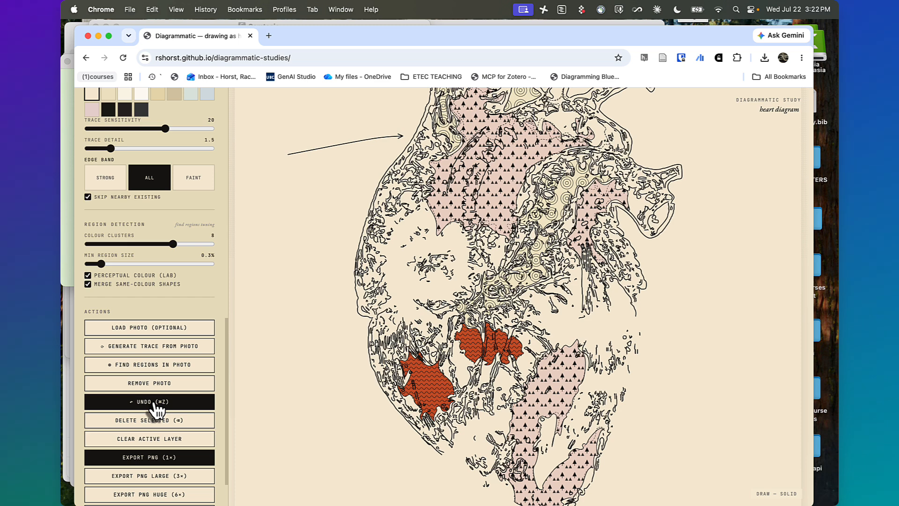
# - Start clearing the active Traces layer, but cancel at the confirmation
pyautogui.scroll(7, 157, 411)
pyautogui.scroll(-9, 158, 410)
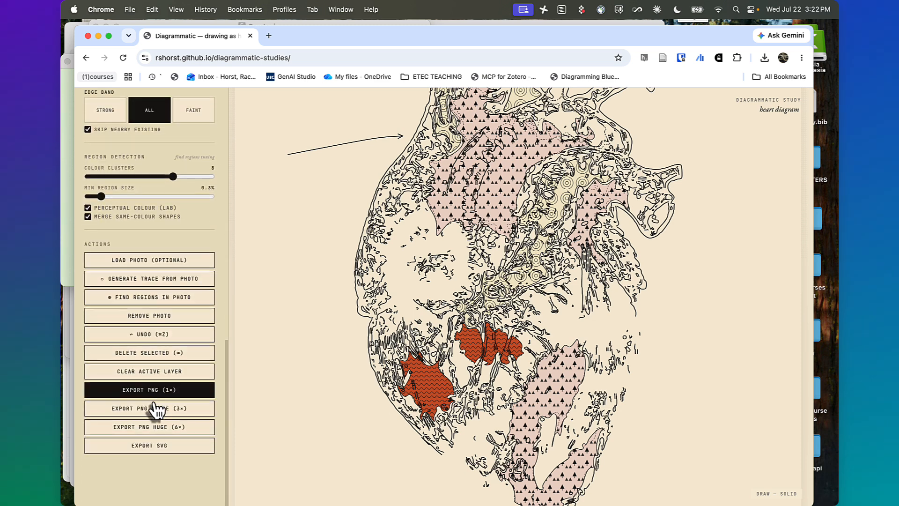
pyautogui.scroll(1, 157, 411)
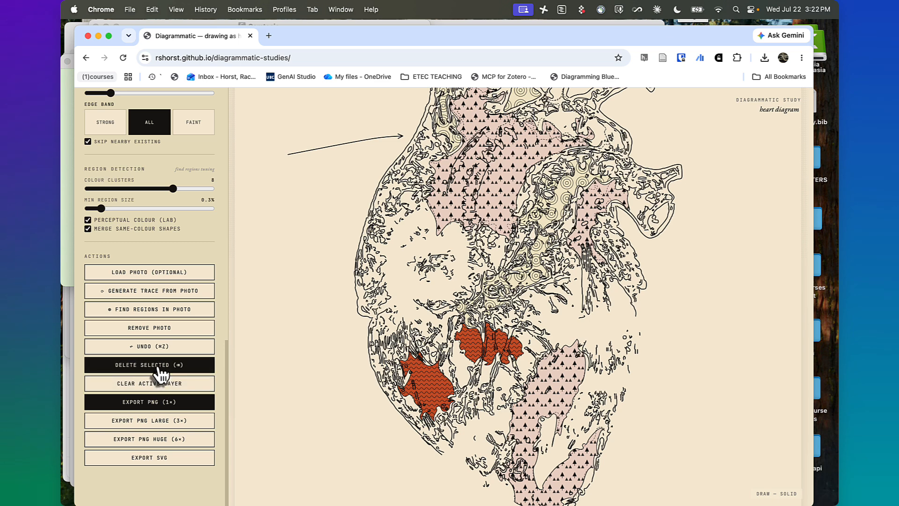
pyautogui.click(171, 386)
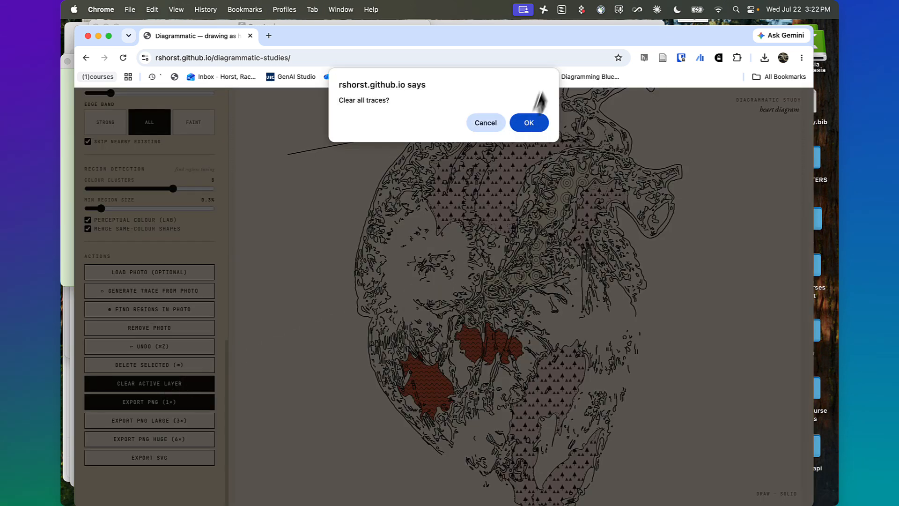
pyautogui.click(484, 124)
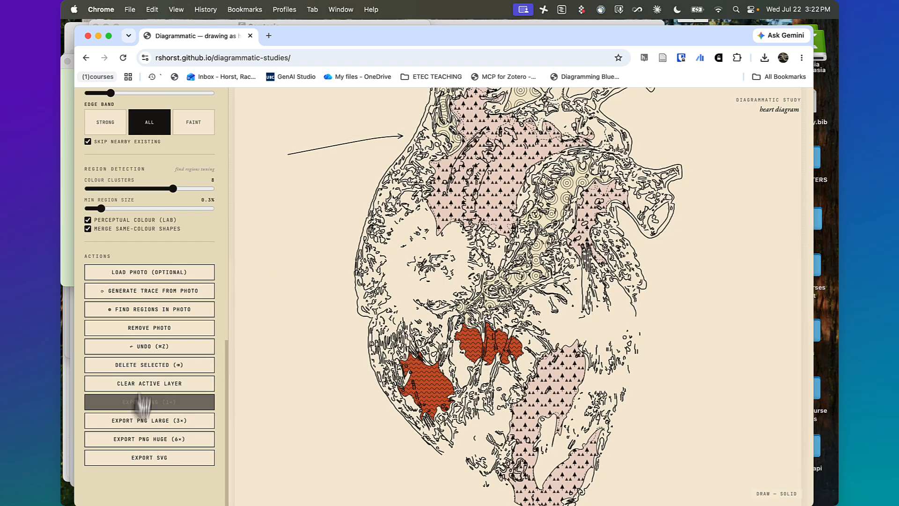
# - Make Annotations the active layer and place single door stamps, two left of the heart and two right of it
pyautogui.scroll(10, 146, 389)
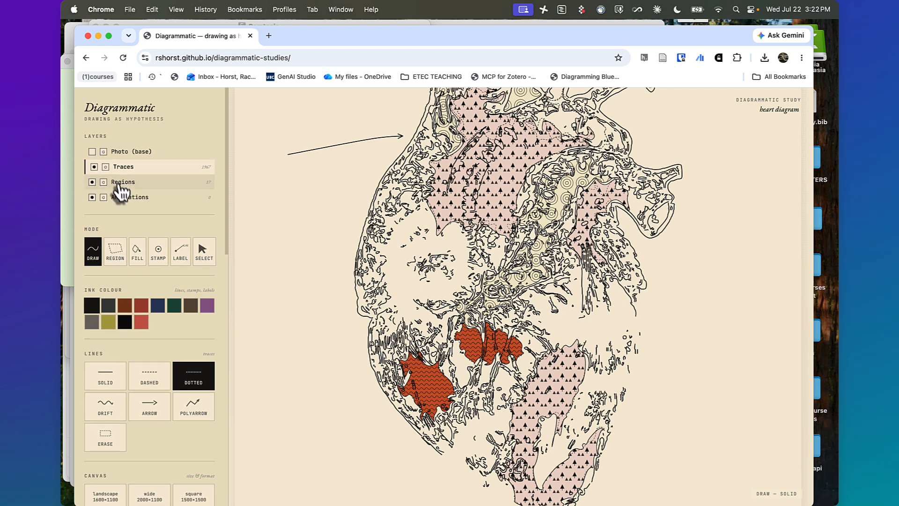
pyautogui.click(133, 197)
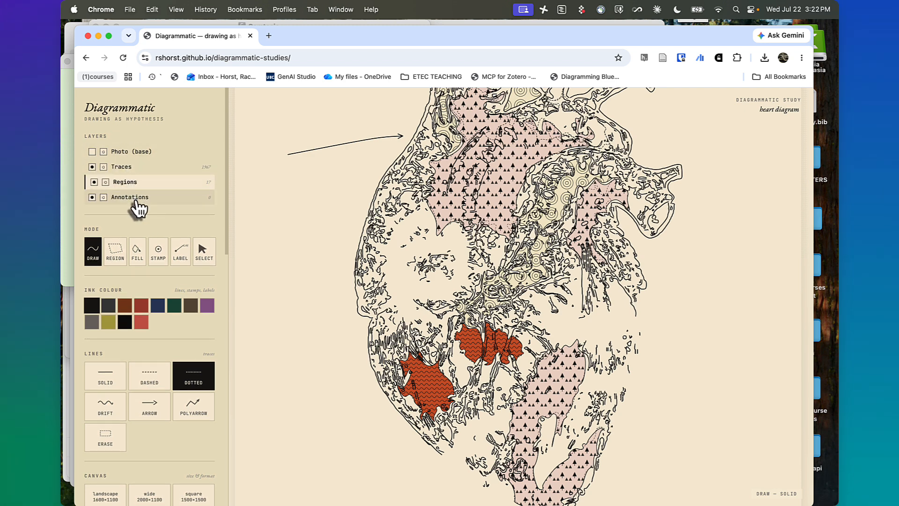
pyautogui.click(91, 152)
pyautogui.click(92, 153)
pyautogui.scroll(-5, 161, 214)
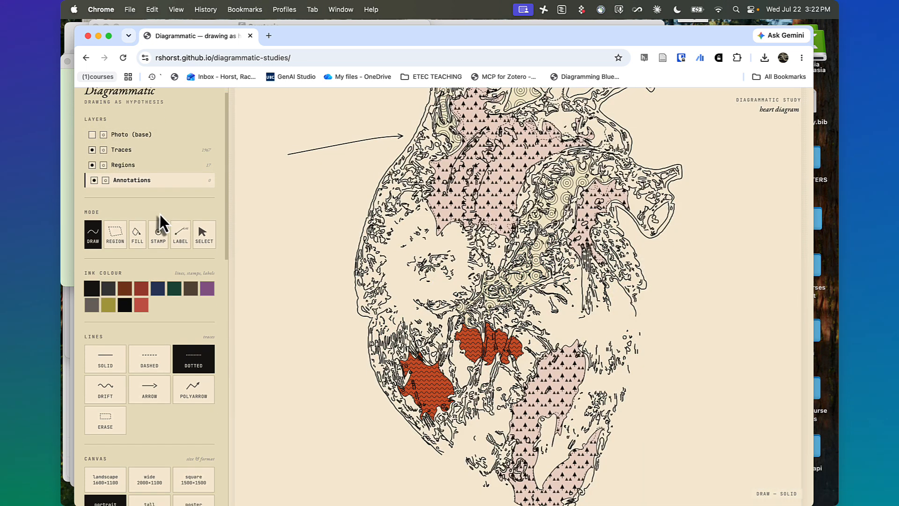
pyautogui.scroll(-1, 160, 214)
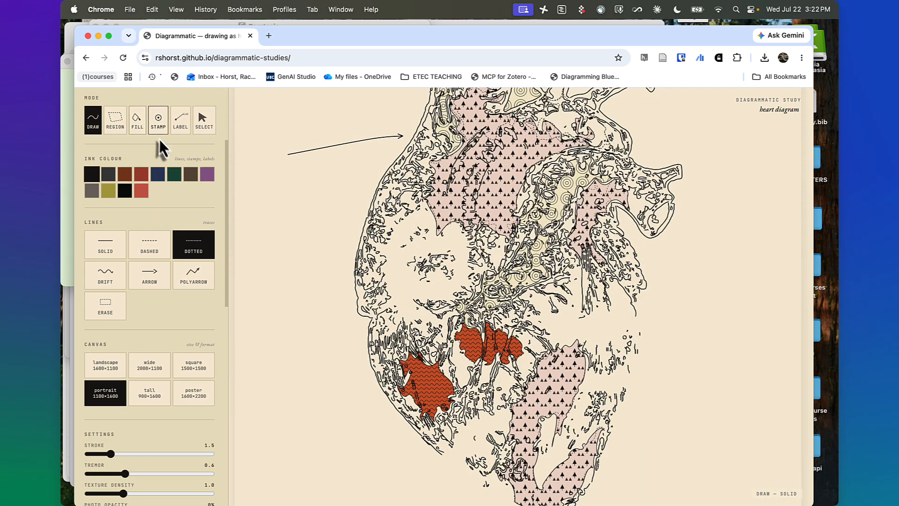
pyautogui.click(158, 123)
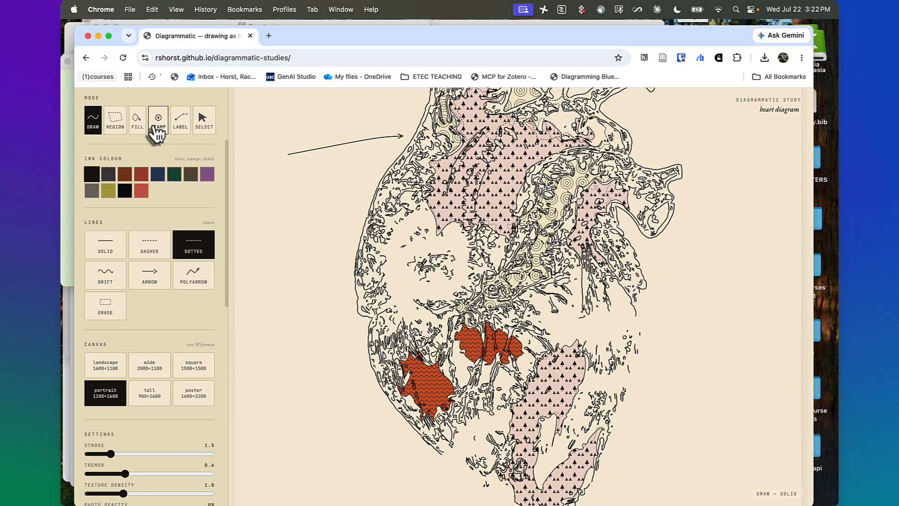
pyautogui.click(323, 292)
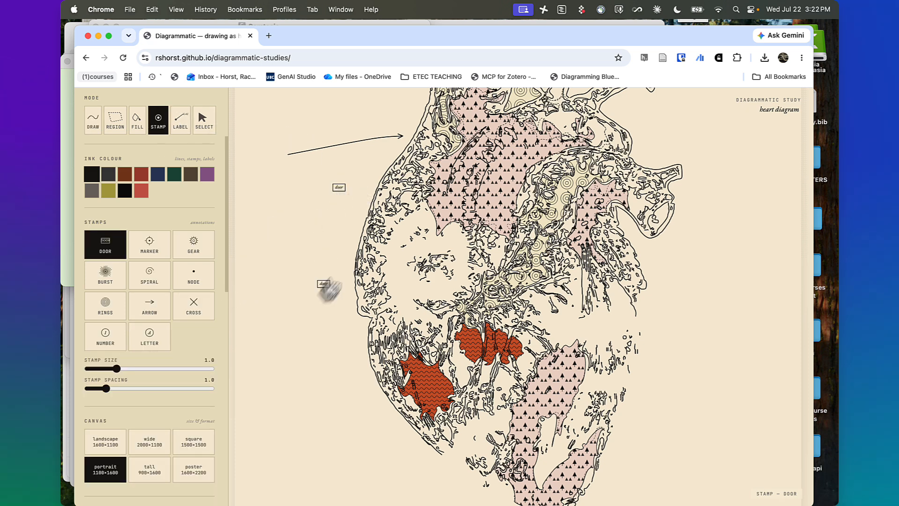
pyautogui.click(645, 401)
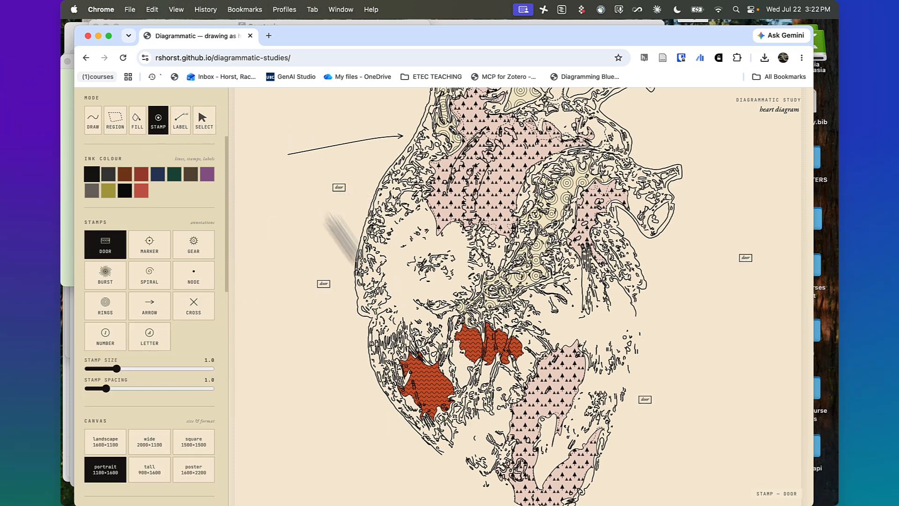
# - Paint a trail of door stamps down the heart's left side, plus larger trails farther out at stamp size 2.0
pyautogui.moveTo(355, 176)
pyautogui.mouseDown()
pyautogui.moveTo(327, 355)
pyautogui.moveTo(357, 363)
pyautogui.moveTo(354, 329)
pyautogui.moveTo(367, 389)
pyautogui.moveTo(338, 445)
pyautogui.moveTo(344, 464)
pyautogui.moveTo(381, 484)
pyautogui.moveTo(412, 461)
pyautogui.moveTo(414, 472)
pyautogui.moveTo(405, 445)
pyautogui.moveTo(355, 450)
pyautogui.moveTo(375, 474)
pyautogui.mouseUp()
pyautogui.moveTo(369, 157)
pyautogui.mouseDown()
pyautogui.moveTo(253, 363)
pyautogui.moveTo(286, 391)
pyautogui.mouseUp()
pyautogui.moveTo(315, 309); pyautogui.dragTo(281, 393)
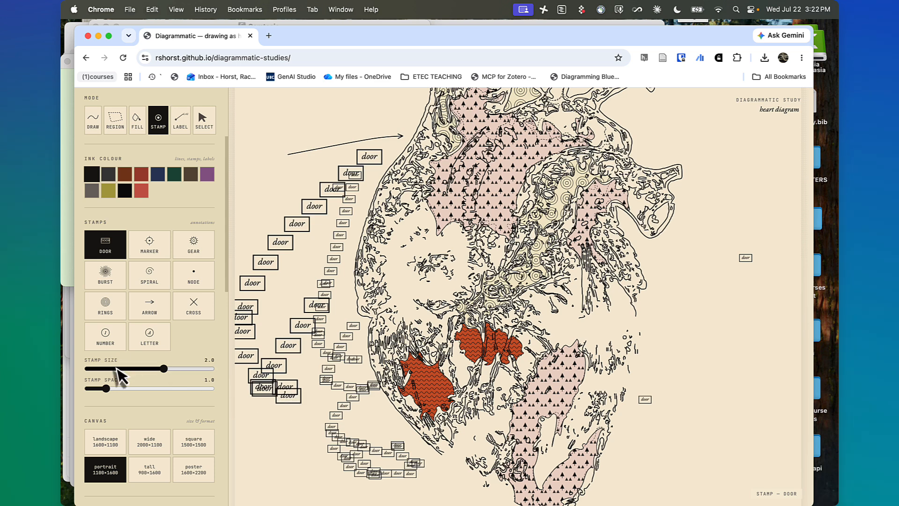
# - Paint two door-stamp trails down the right of the heart, one at stamp spacing 4.0 and one at 0.5
pyautogui.moveTo(106, 388); pyautogui.dragTo(211, 388)
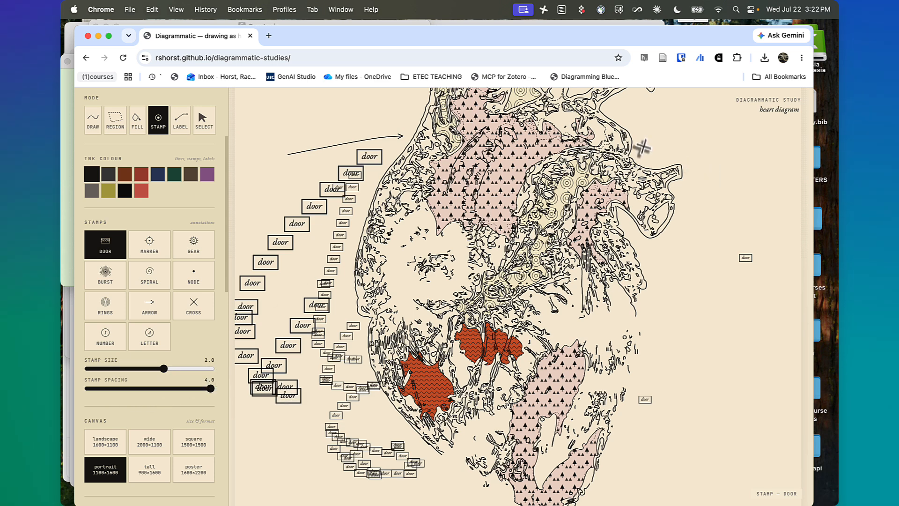
pyautogui.moveTo(644, 136); pyautogui.dragTo(726, 485)
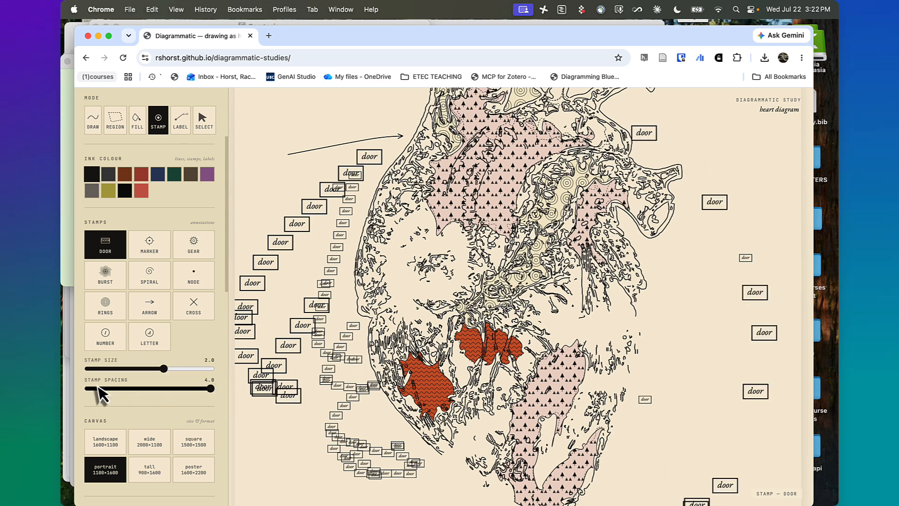
pyautogui.click(88, 388)
pyautogui.moveTo(674, 164); pyautogui.dragTo(682, 363)
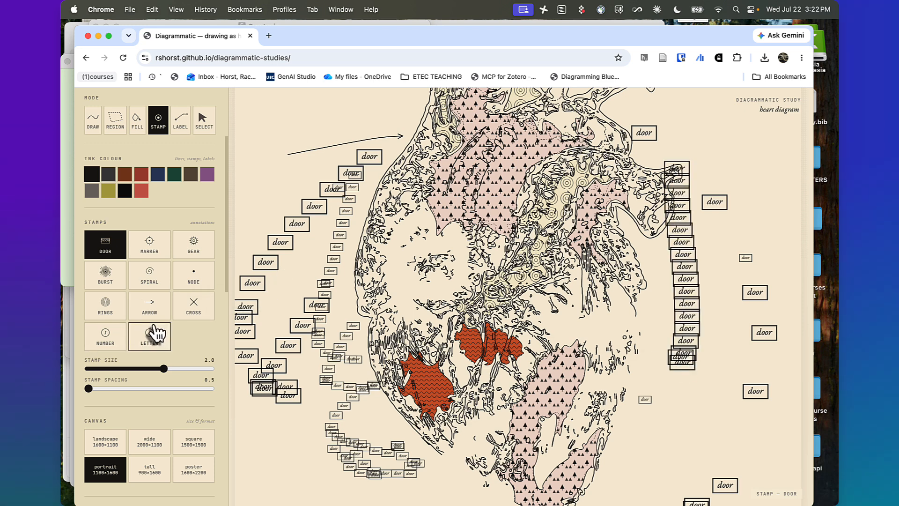
# - Undo the door-stamp trails and the single door stamps on the right, keeping the two single ones left of the heart
pyautogui.press('super+z')
pyautogui.press('super+z')
pyautogui.press('super+z')
pyautogui.press('super+z')
pyautogui.press('super+z')
pyautogui.press('super+z')
pyautogui.press('super+z')
pyautogui.press('super+z')
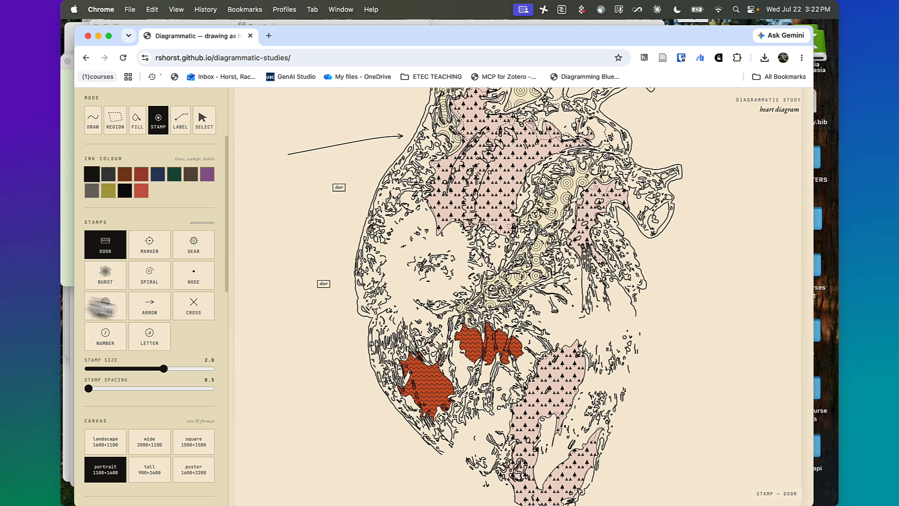
# - Try Rings stamps beside the heart and as a continuous trail across it, and undo them all
pyautogui.click(113, 309)
pyautogui.rightClick(323, 374)
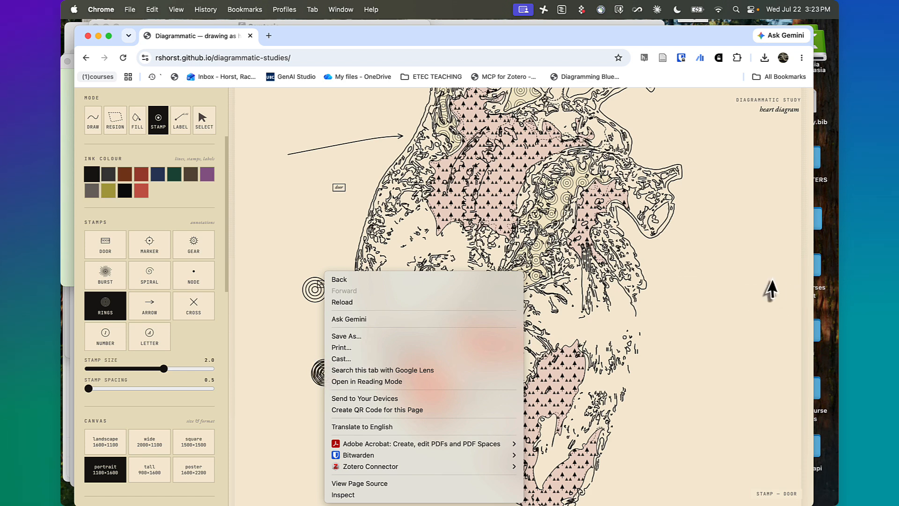
pyautogui.moveTo(324, 375); pyautogui.dragTo(716, 297)
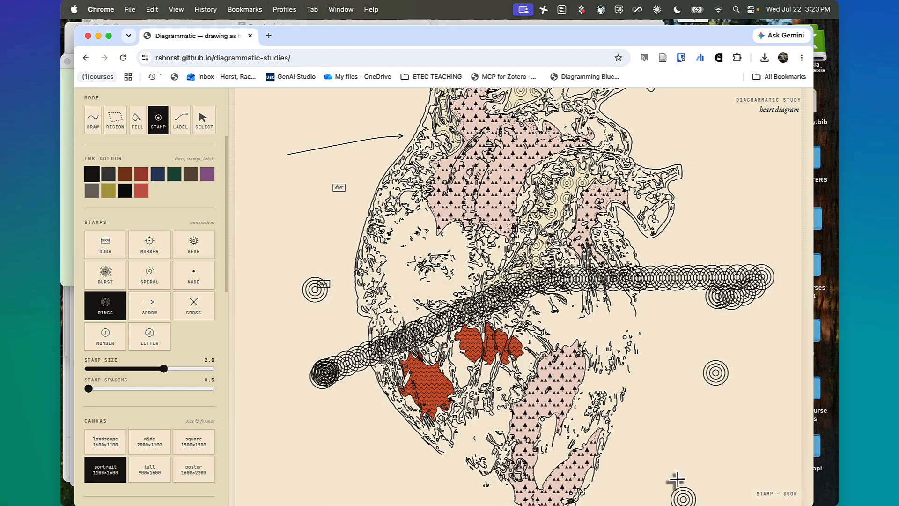
pyautogui.press('super+z')
pyautogui.press('super+z')
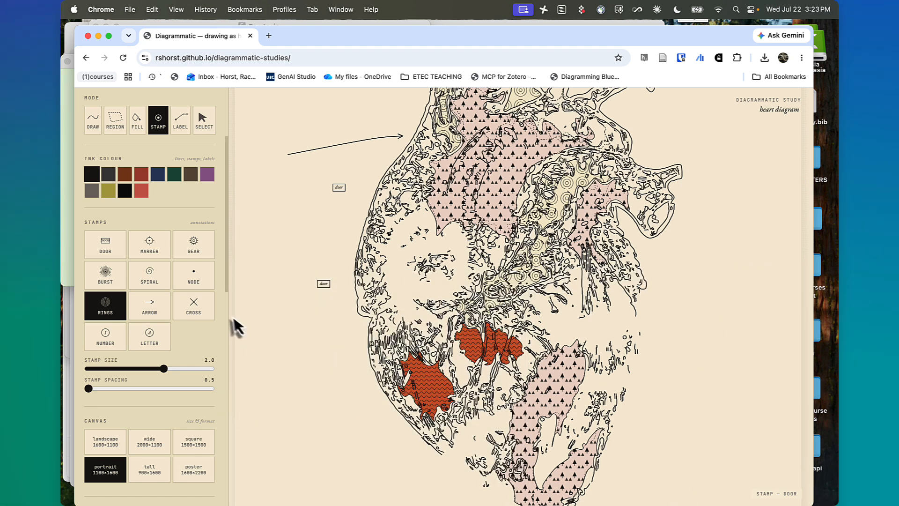
# - Place a cross stamp and a letter stamp left of the heart, and paint a column of letter stamps on its right
pyautogui.click(193, 305)
pyautogui.click(326, 208)
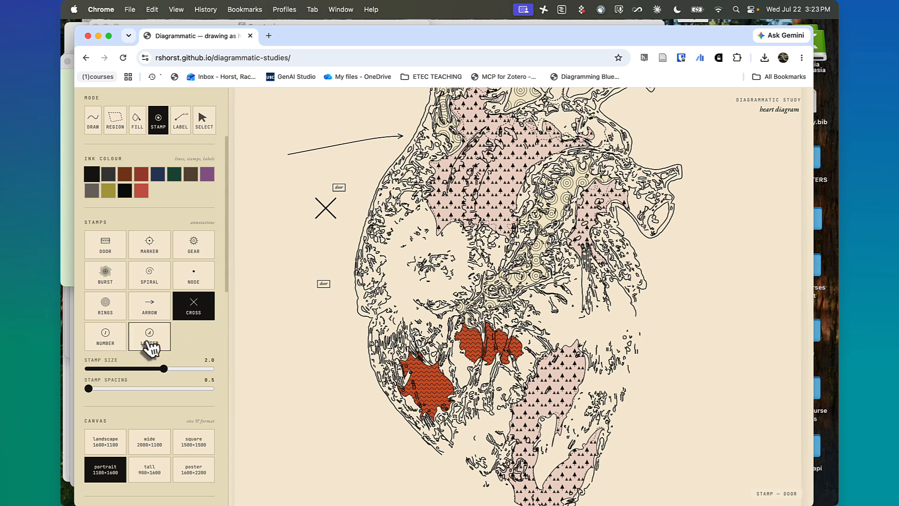
pyautogui.click(148, 339)
pyautogui.click(319, 356)
pyautogui.moveTo(695, 228)
pyautogui.mouseDown()
pyautogui.moveTo(692, 293)
pyautogui.moveTo(655, 381)
pyautogui.mouseUp()
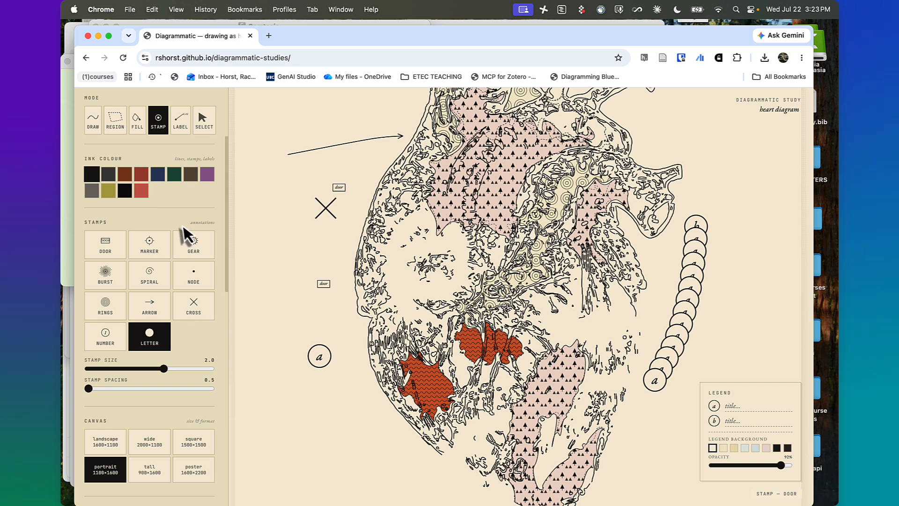
# - Add a medium italic anchor label reading "Labels" inside the heart, with its leader anchored left of the heart's outline
pyautogui.click(183, 123)
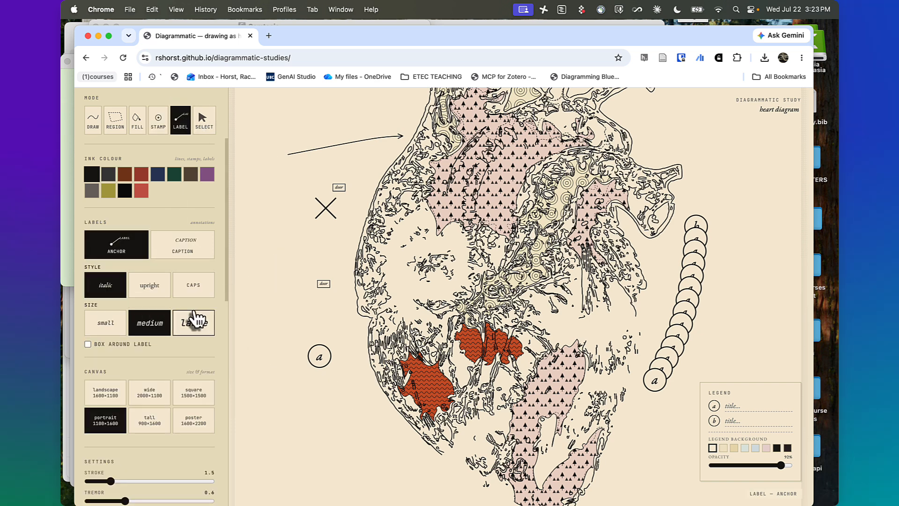
pyautogui.click(429, 224)
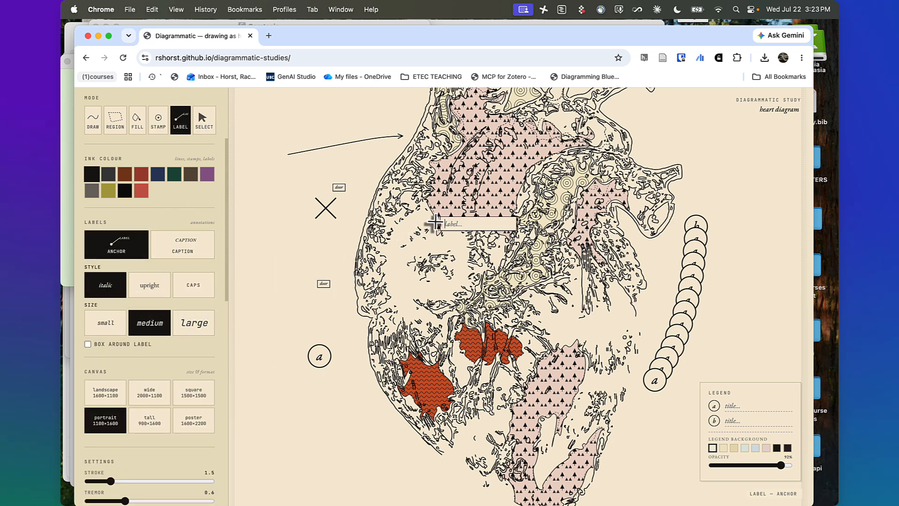
pyautogui.write('t')
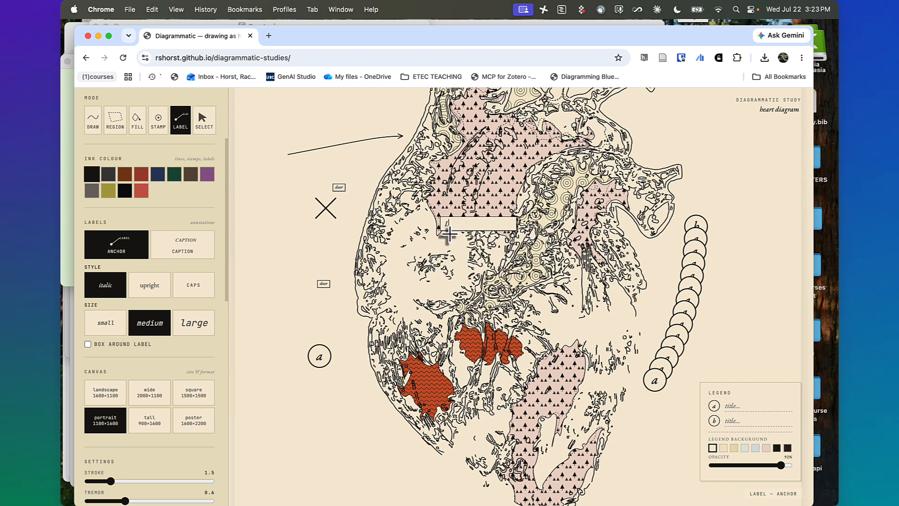
pyautogui.write('abel')
pyautogui.press('Return')
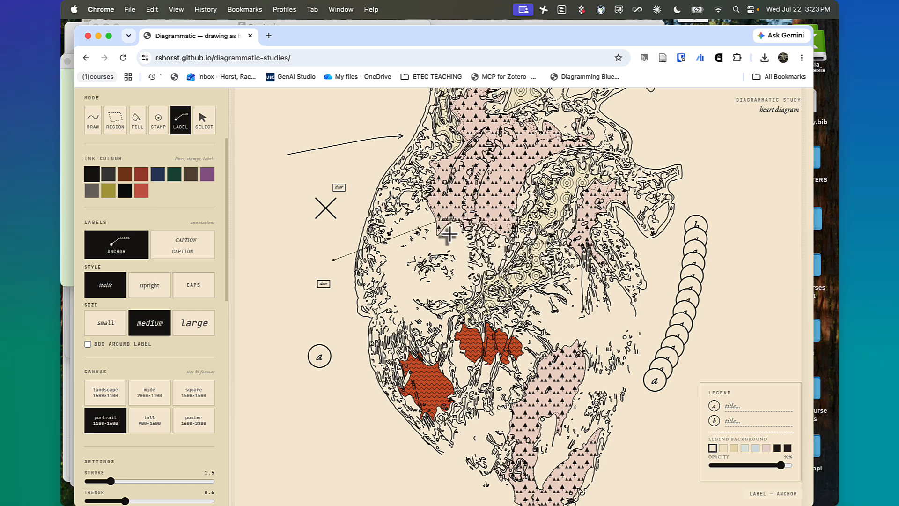
# - Add an anchor label reading "box around your label" near the heart's upper left, with a dark red box around it
pyautogui.scroll(3, 445, 281)
pyautogui.scroll(-2, 174, 448)
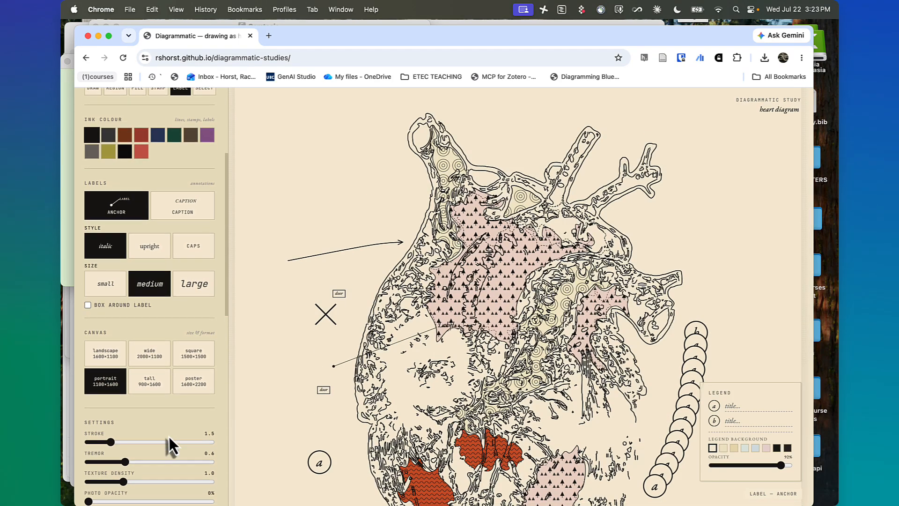
pyautogui.click(88, 289)
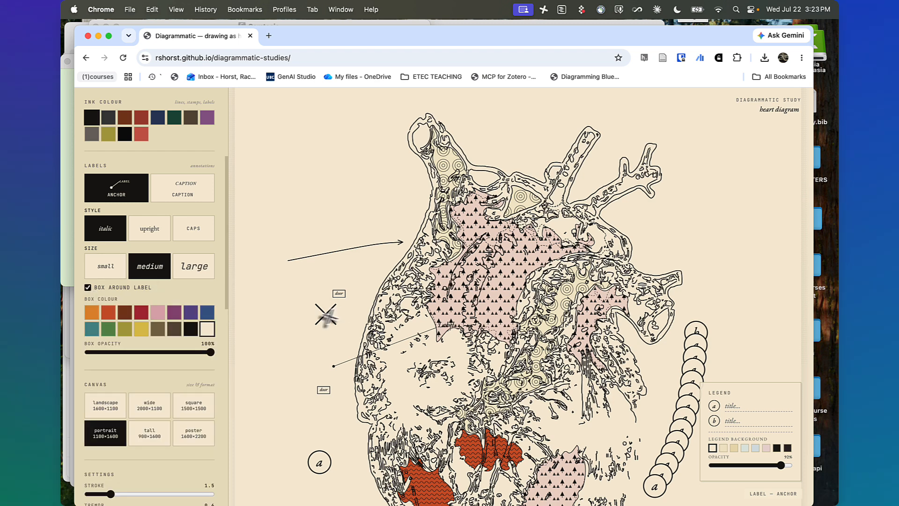
pyautogui.click(397, 192)
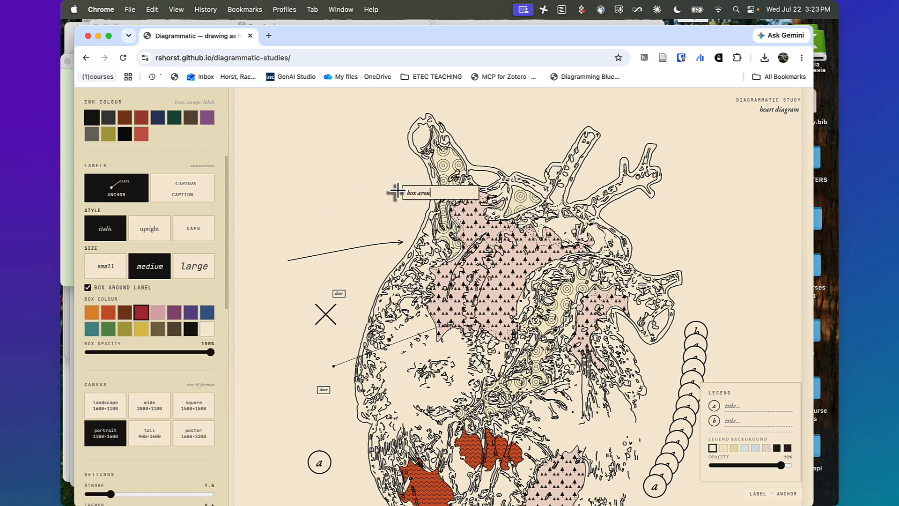
pyautogui.press('Return')
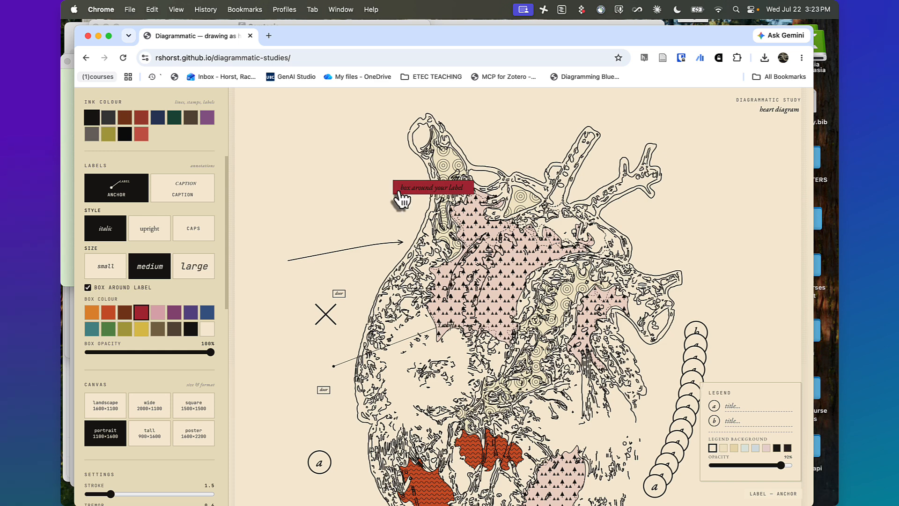
# - Set the label box opacity to 35%, the box colour to plum purple, and the label size to large
pyautogui.click(112, 352)
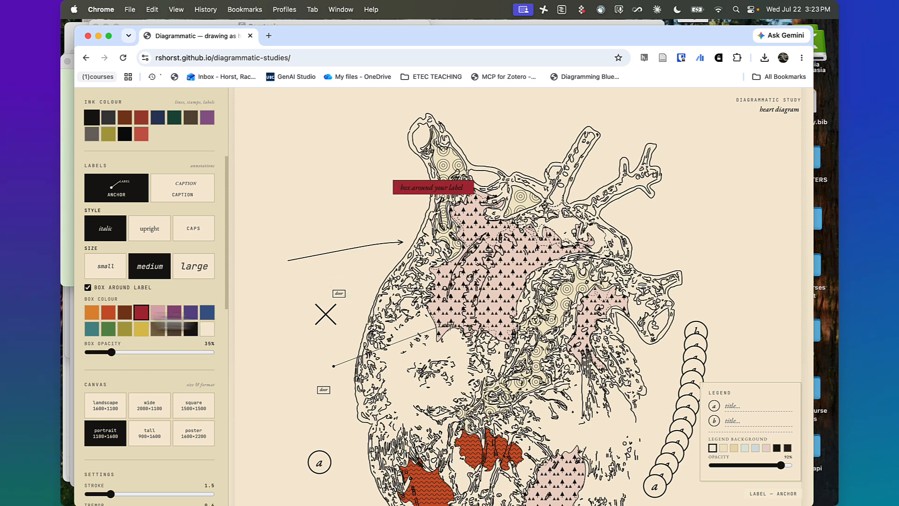
pyautogui.click(174, 312)
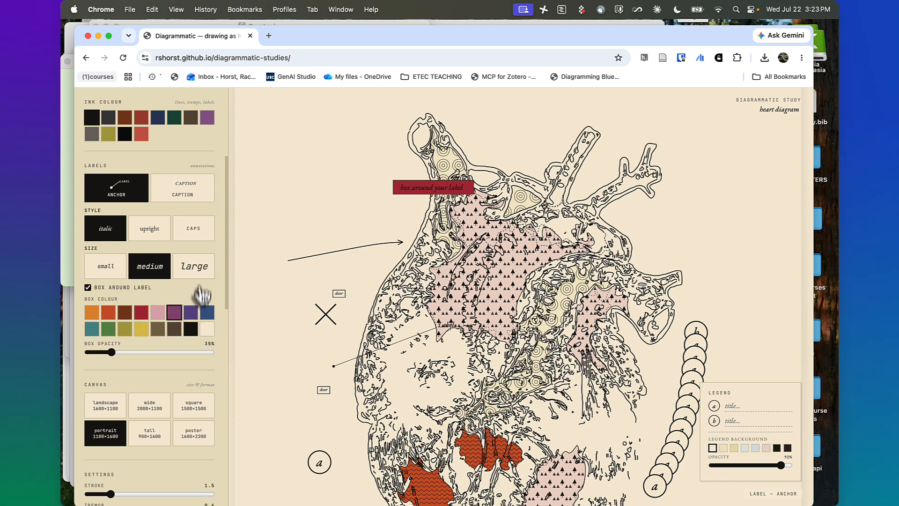
pyautogui.click(193, 266)
pyautogui.scroll(3, 197, 239)
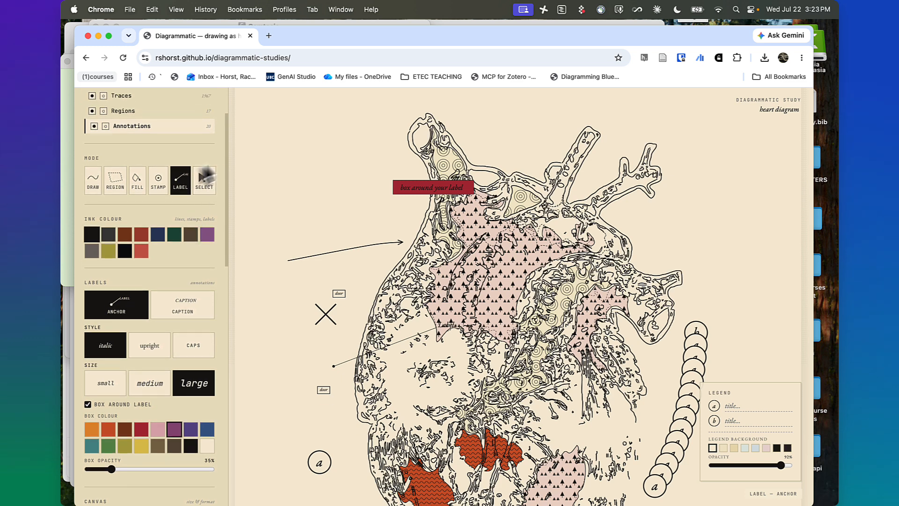
# - Change the diagram's paper colour from cream to pale grey-green
pyautogui.scroll(-5, 160, 323)
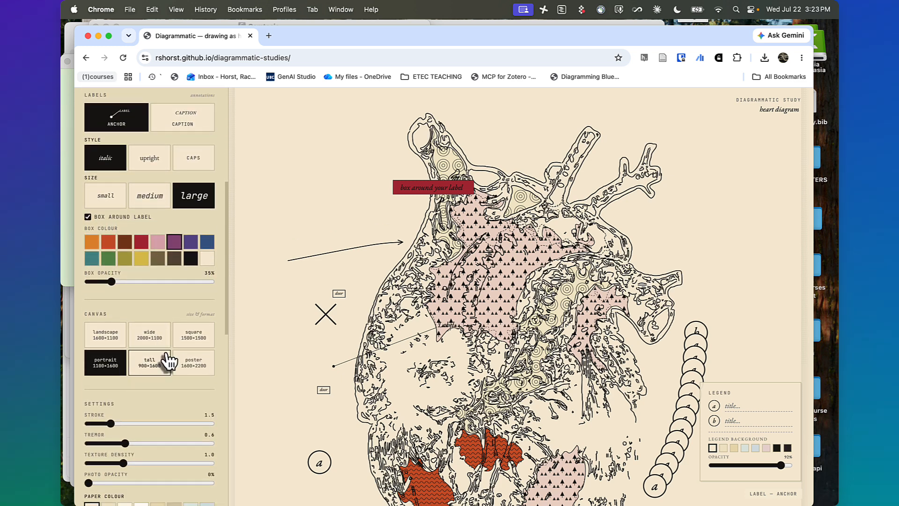
pyautogui.scroll(-5, 170, 412)
pyautogui.scroll(-4, 170, 412)
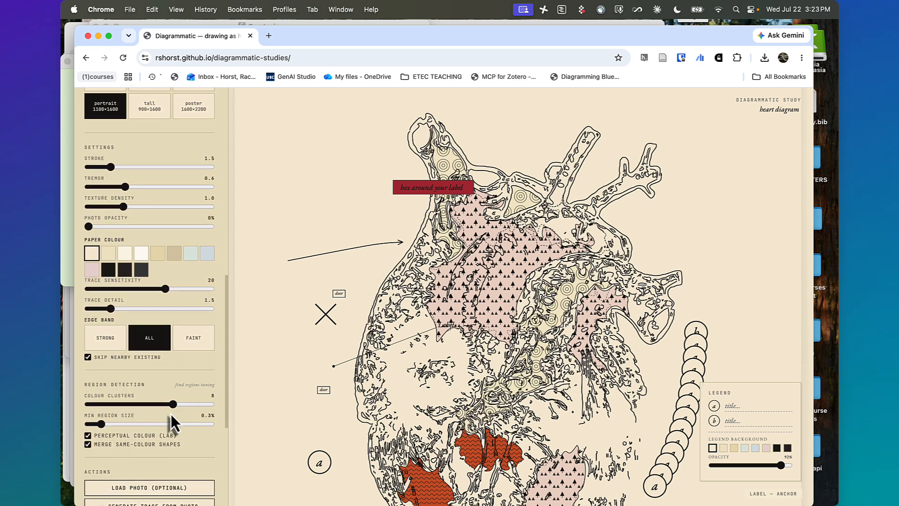
pyautogui.scroll(-4, 170, 414)
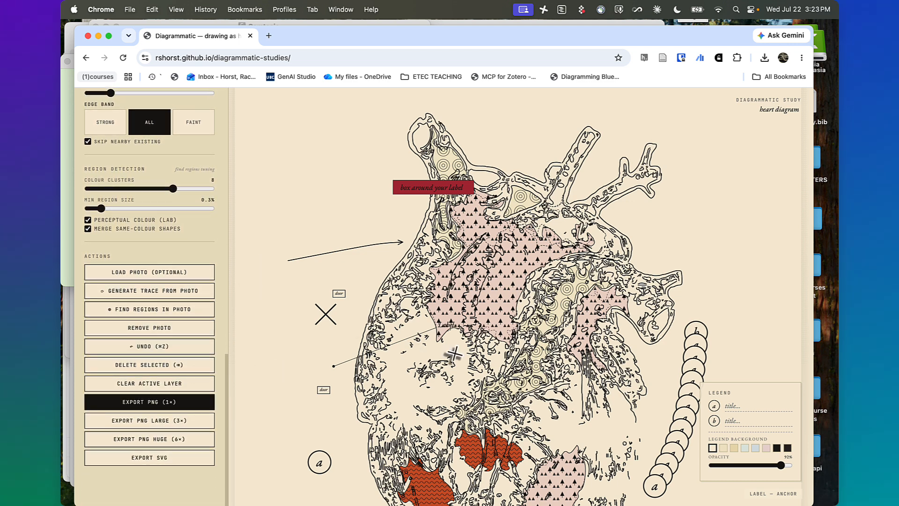
pyautogui.scroll(-4, 281, 356)
pyautogui.scroll(6, 145, 377)
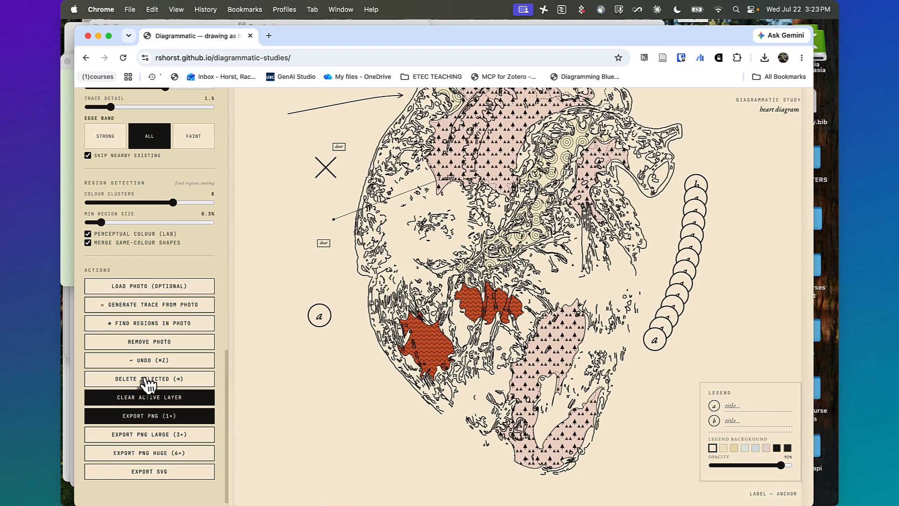
pyautogui.click(191, 265)
# - Export the diagram as a large (3×) PNG
pyautogui.scroll(-6, 182, 395)
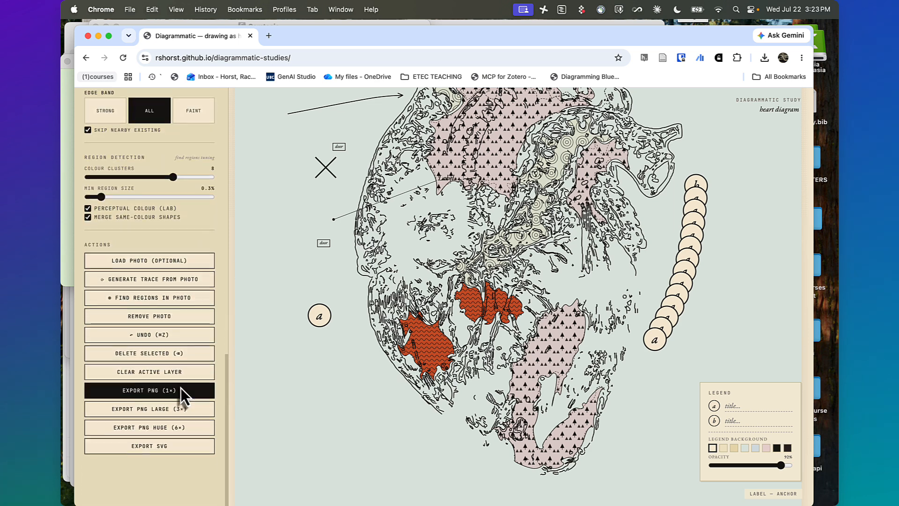
pyautogui.click(168, 422)
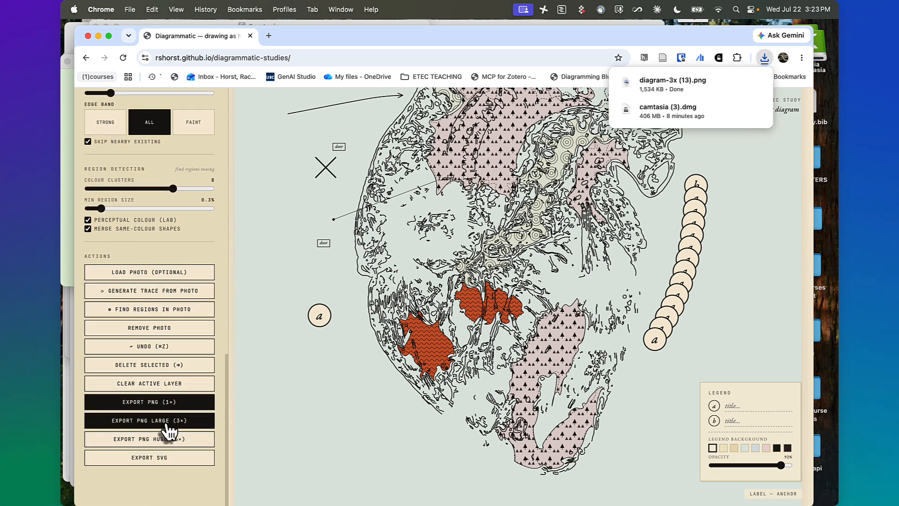
pyautogui.click(171, 467)
pyautogui.scroll(1, 613, 194)
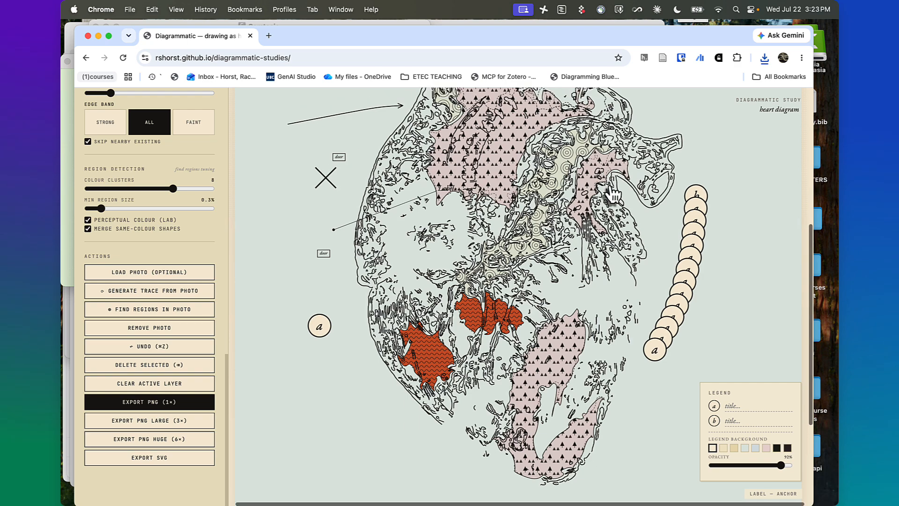
pyautogui.scroll(3, 613, 194)
pyautogui.scroll(-2, 614, 195)
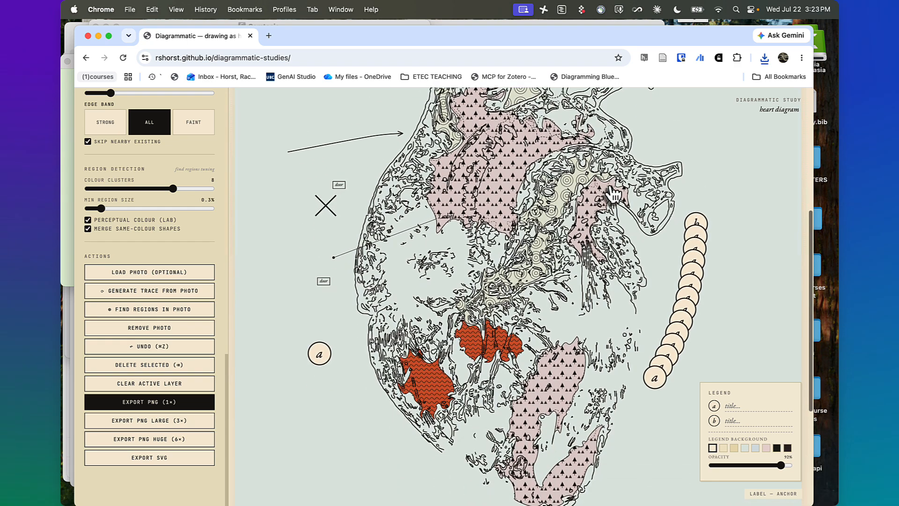
pyautogui.scroll(-1, 613, 195)
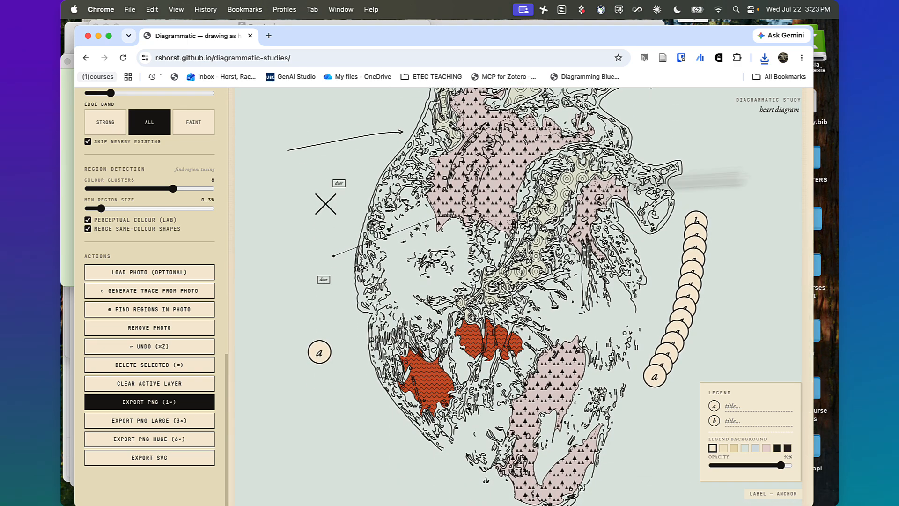
pyautogui.scroll(3, 142, 345)
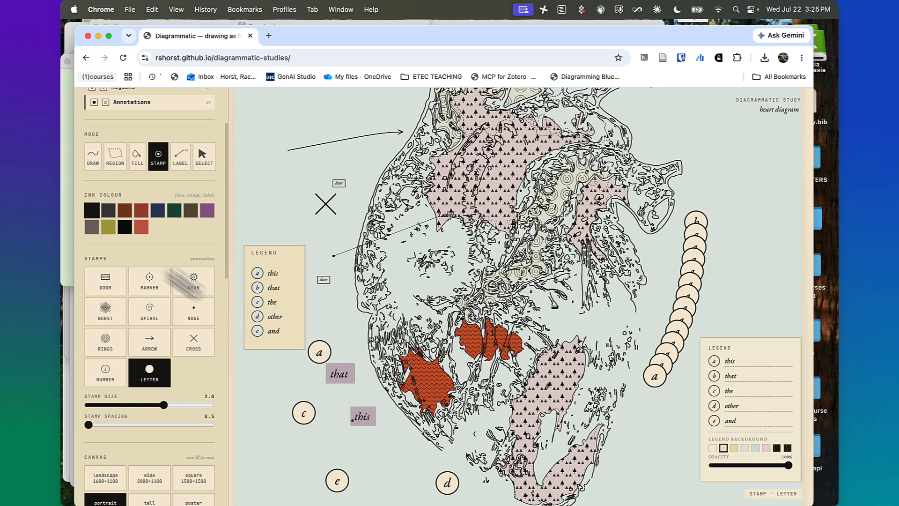
# - Place letter stamp f left of the heart, number stamps 1 and 2 near its lower end, and 3 and 4 on the heart
pyautogui.scroll(-3, 241, 263)
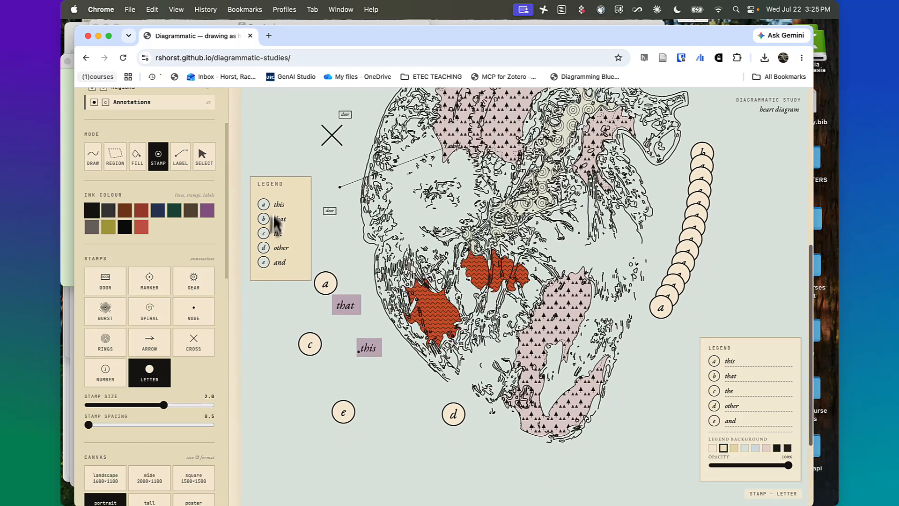
pyautogui.click(267, 331)
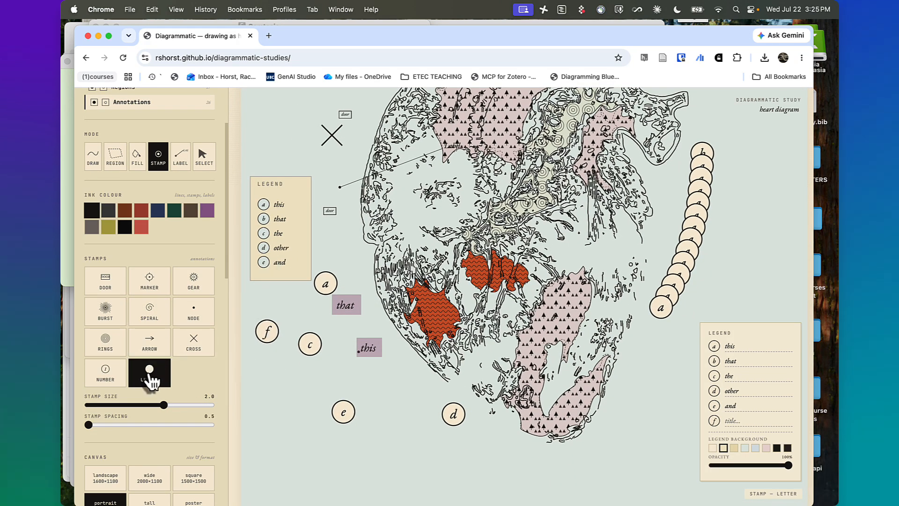
pyautogui.click(106, 373)
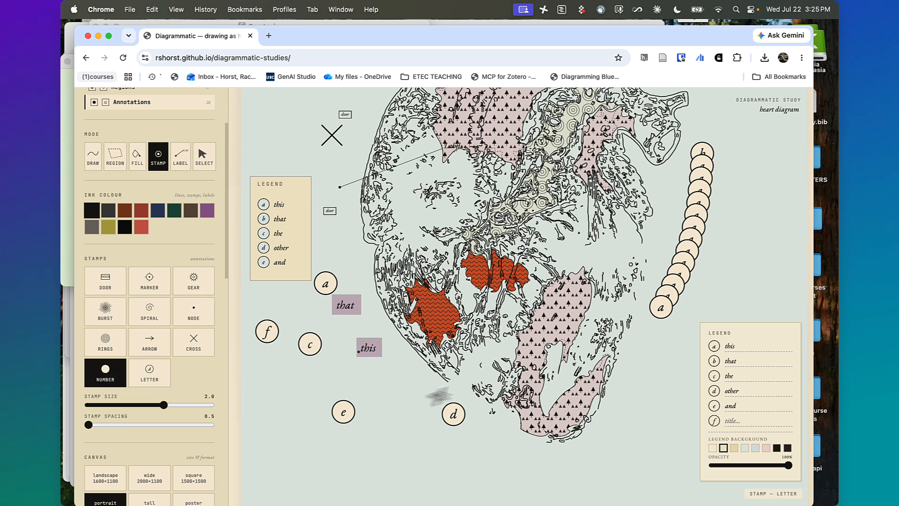
pyautogui.click(479, 455)
pyautogui.click(602, 416)
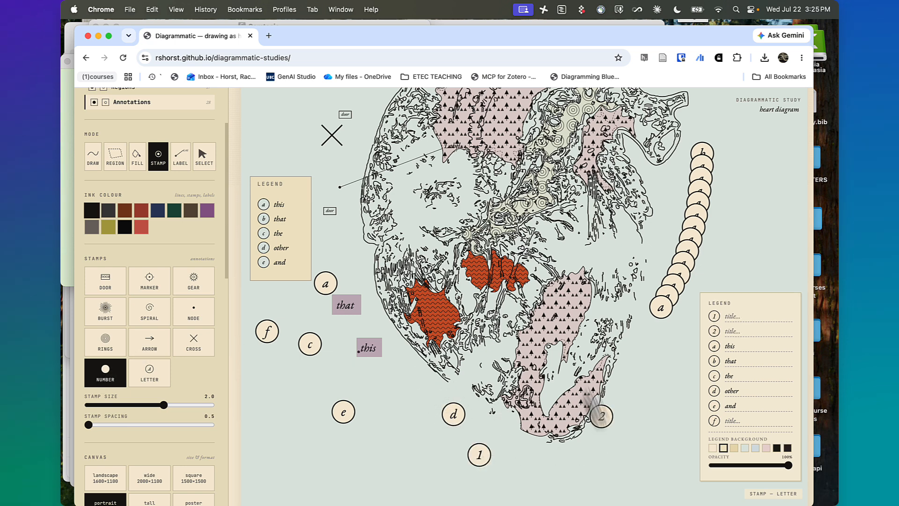
pyautogui.click(577, 230)
pyautogui.click(395, 275)
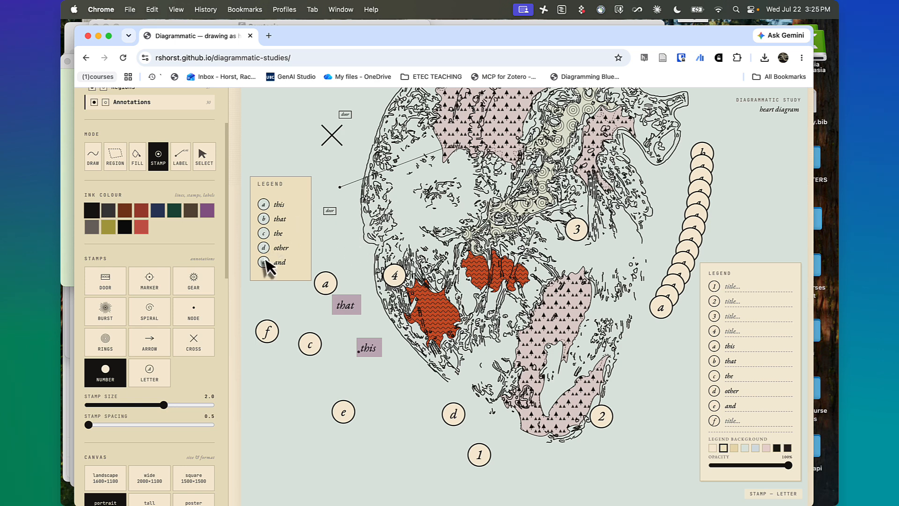
pyautogui.scroll(3, 280, 260)
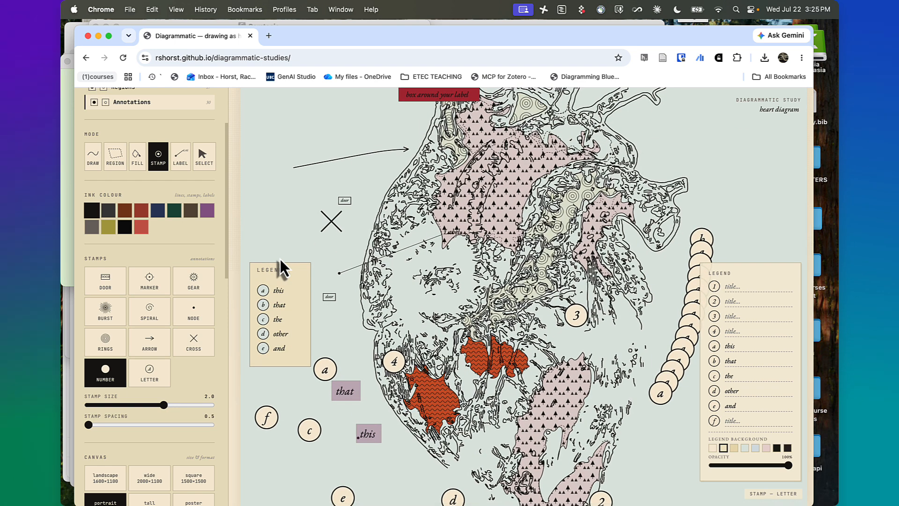
pyautogui.hscroll(1, 281, 260)
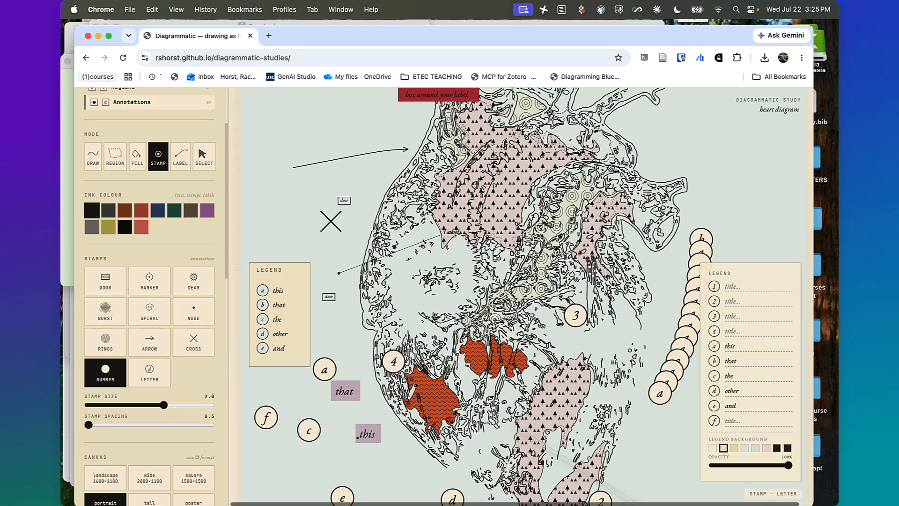
pyautogui.moveTo(740, 498)
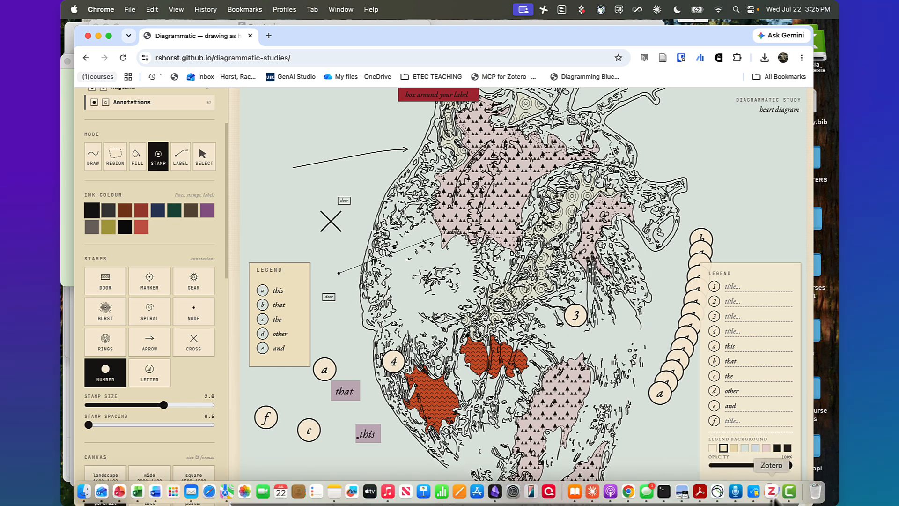